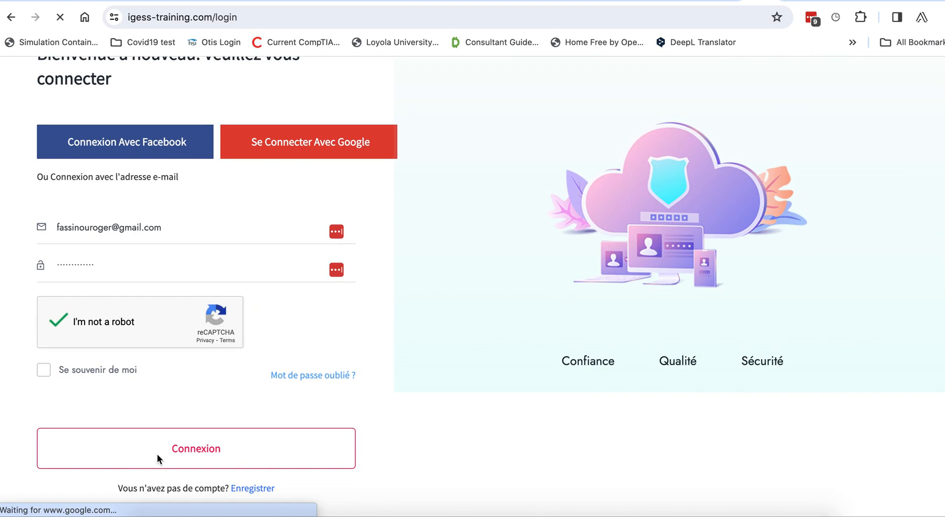
Sign in to IGESS LMS as administrator with the pre-filled credentials
left_click(238, 433)
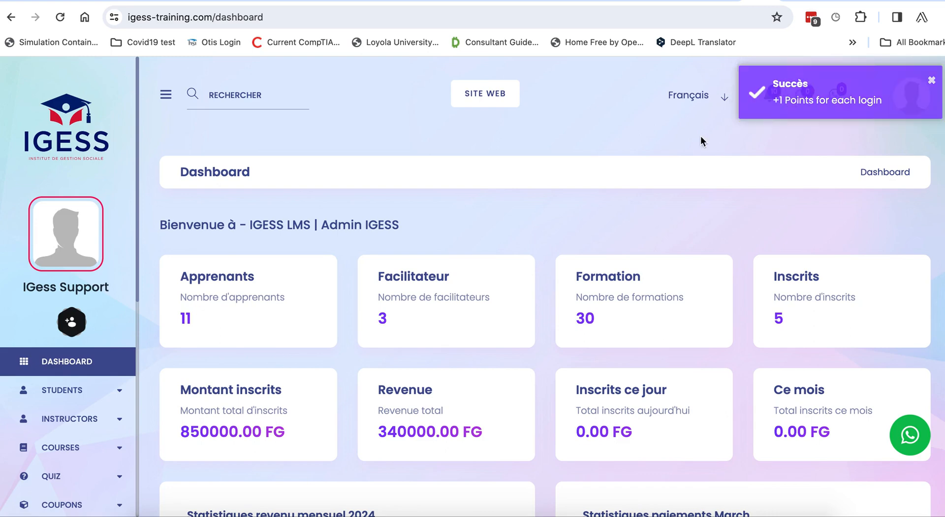
Open the ZOOM Setting page from the sidebar and bring up the interface language list
scroll(132, 396, "down", 8)
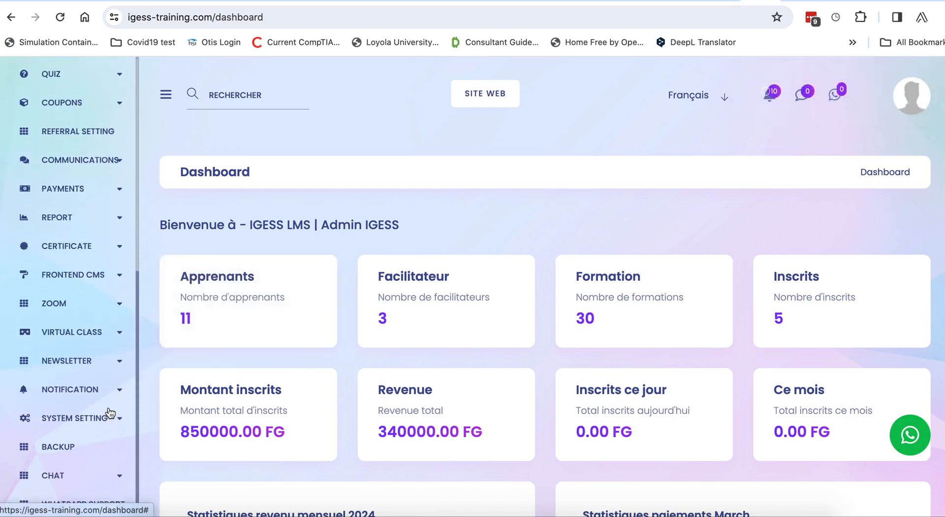
left_click(65, 302)
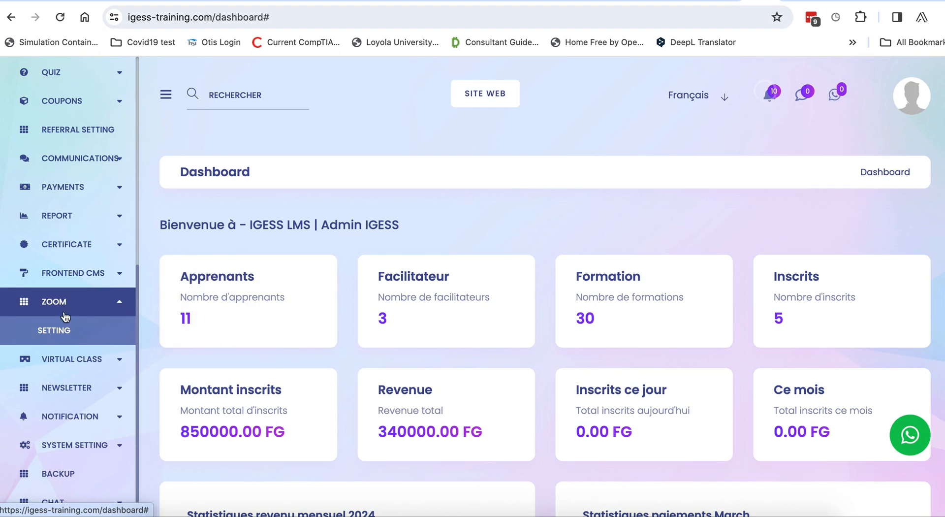
left_click(58, 335)
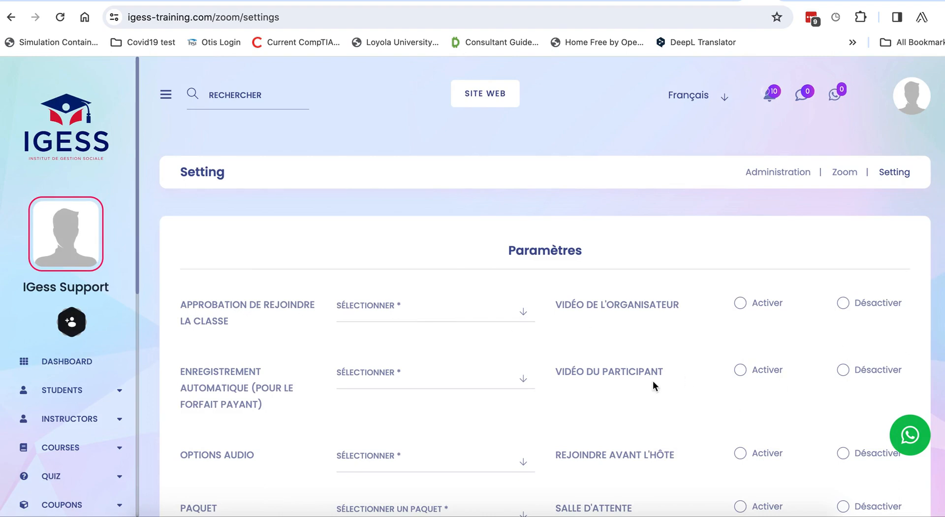
scroll(653, 380, "down", 6)
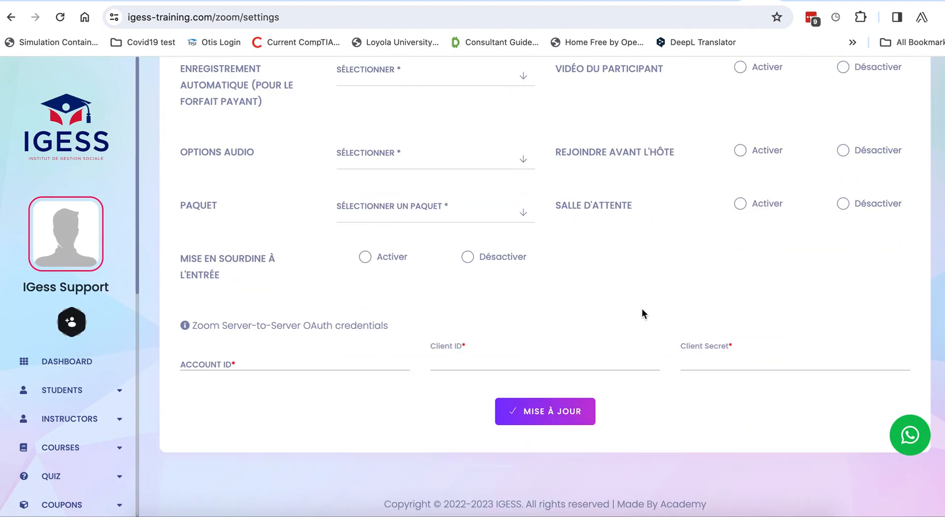
scroll(642, 308, "up", 2)
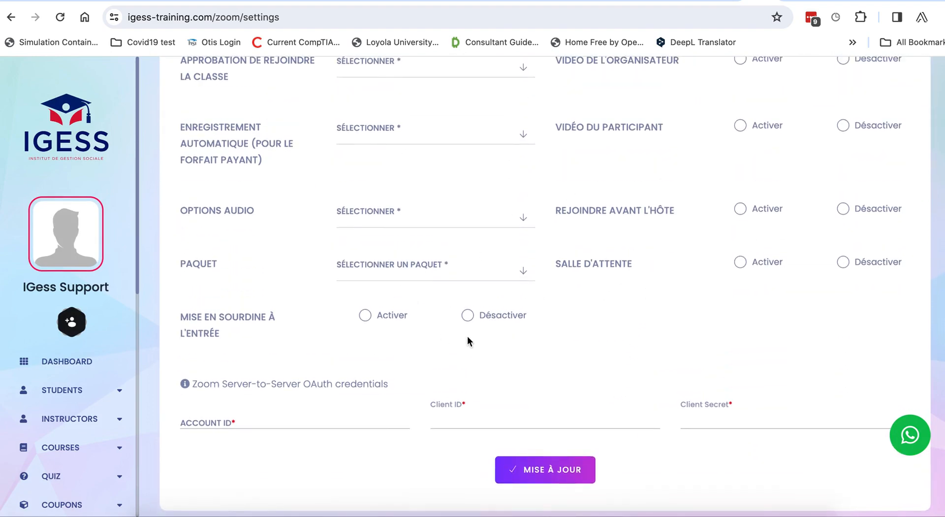
scroll(467, 341, "up", 3)
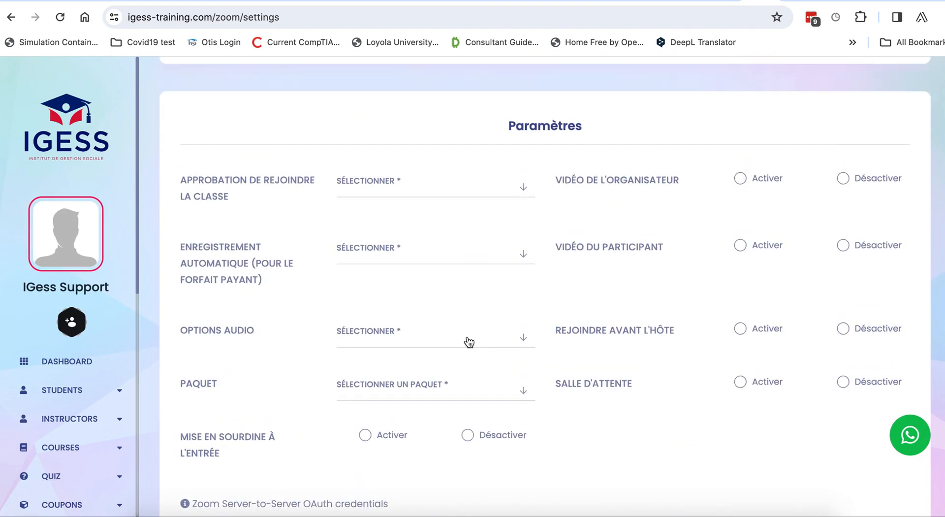
scroll(403, 190, "up", 3)
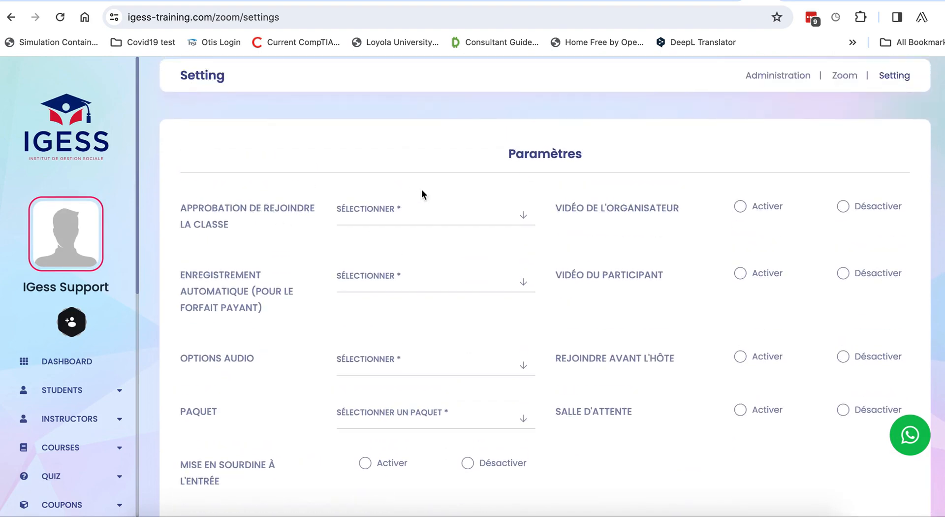
left_click(712, 95)
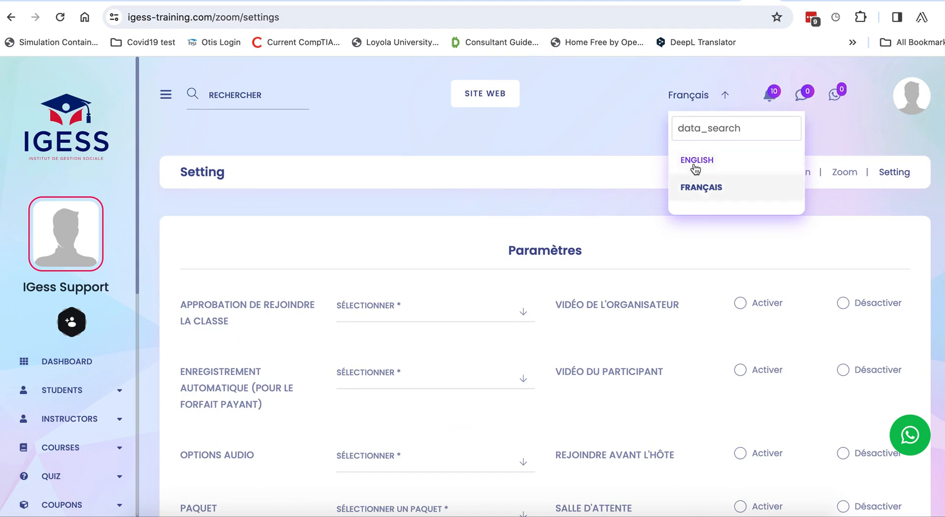
Switch the interface to English and set join approval Automatically and auto recording None
left_click(693, 160)
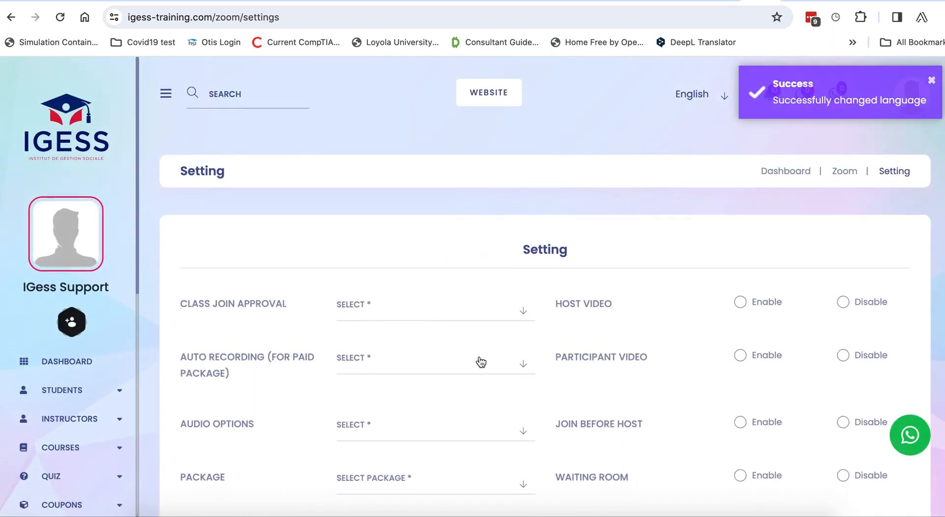
scroll(481, 363, "down", 2)
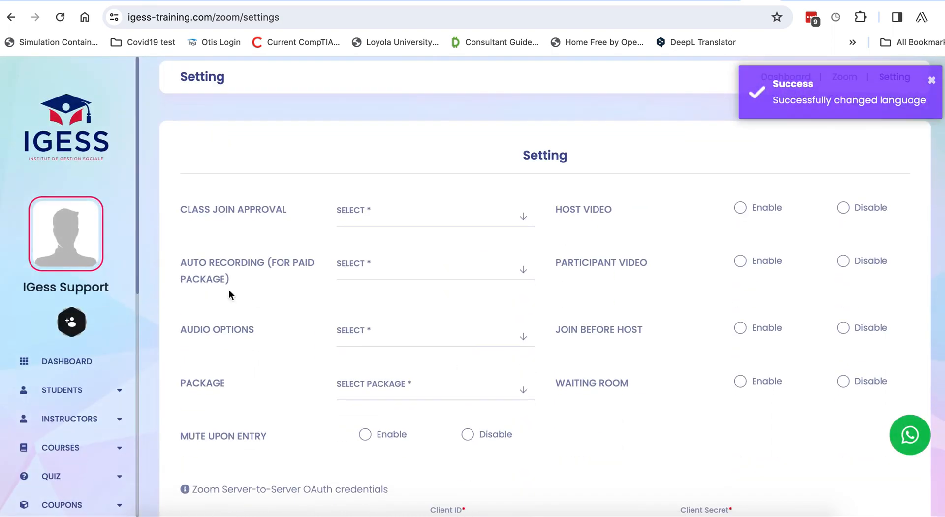
left_click(365, 212)
left_click(369, 299)
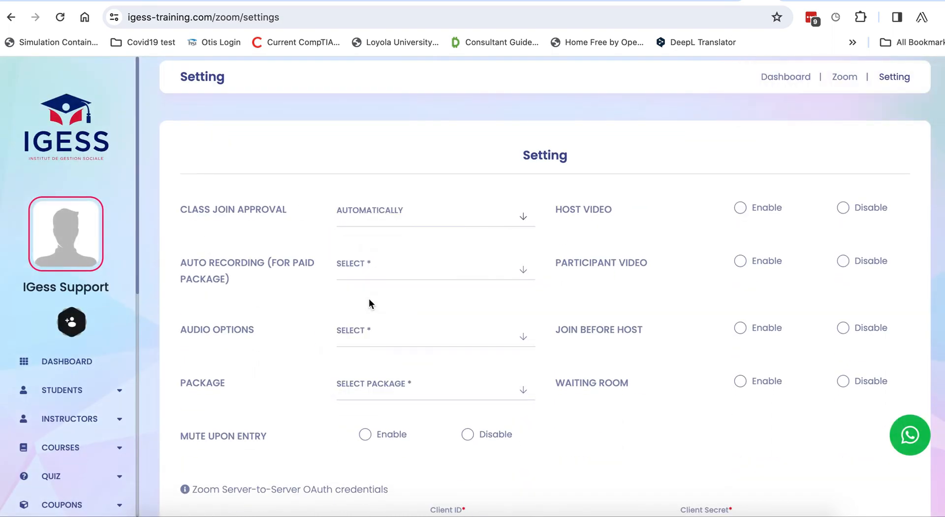
left_click(392, 264)
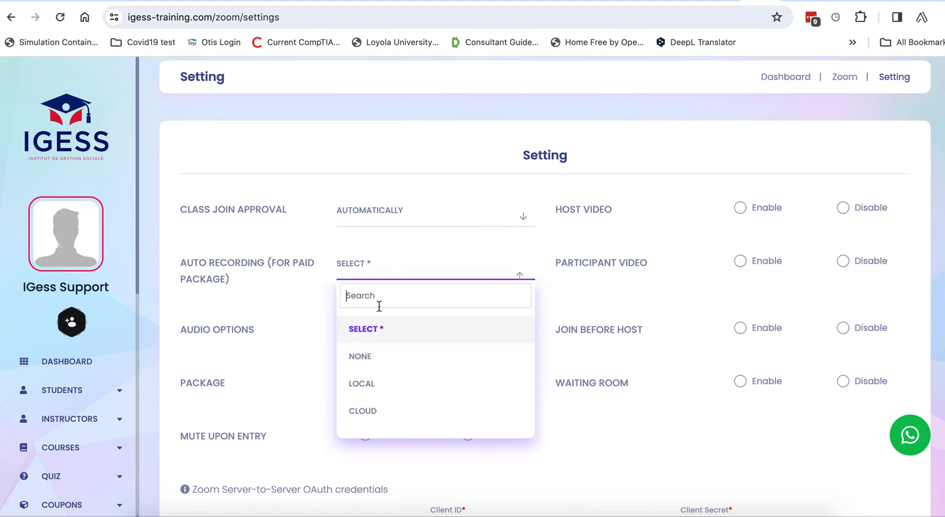
left_click(362, 360)
Set audio options to Both and the Zoom package to Basic (Free)
scroll(364, 366, "down", 2)
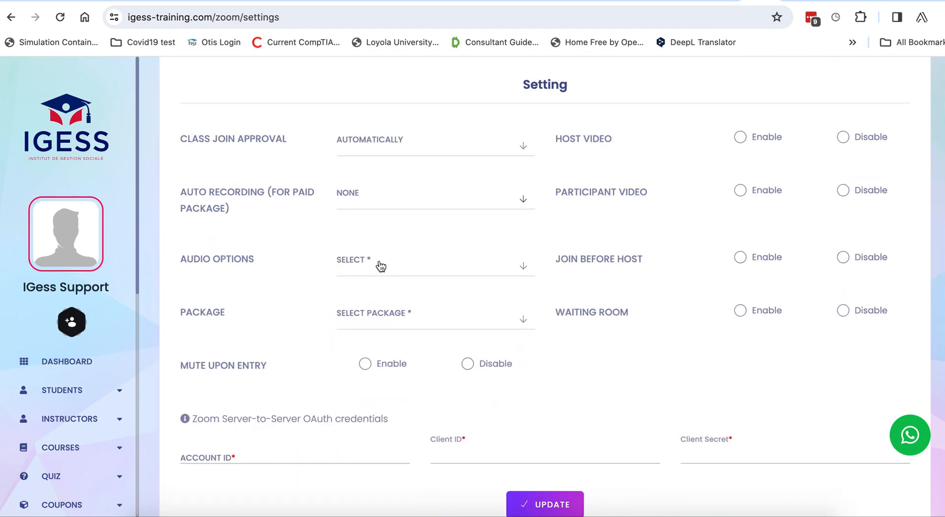
left_click(379, 270)
left_click(360, 352)
scroll(362, 349, "down", 2)
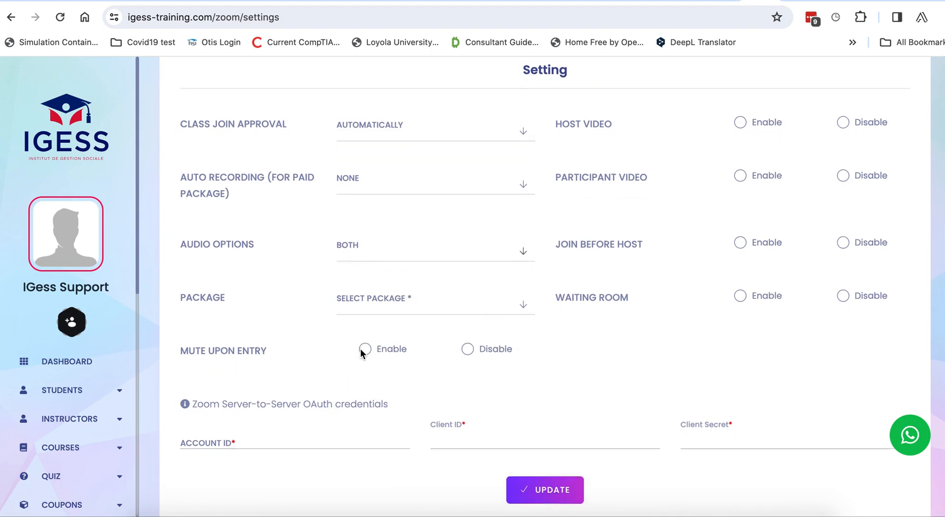
left_click(380, 254)
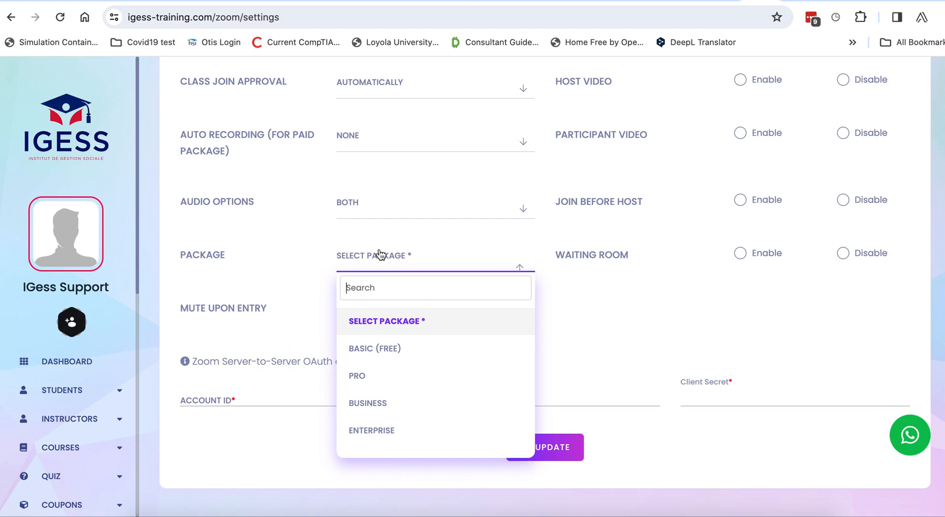
left_click(376, 347)
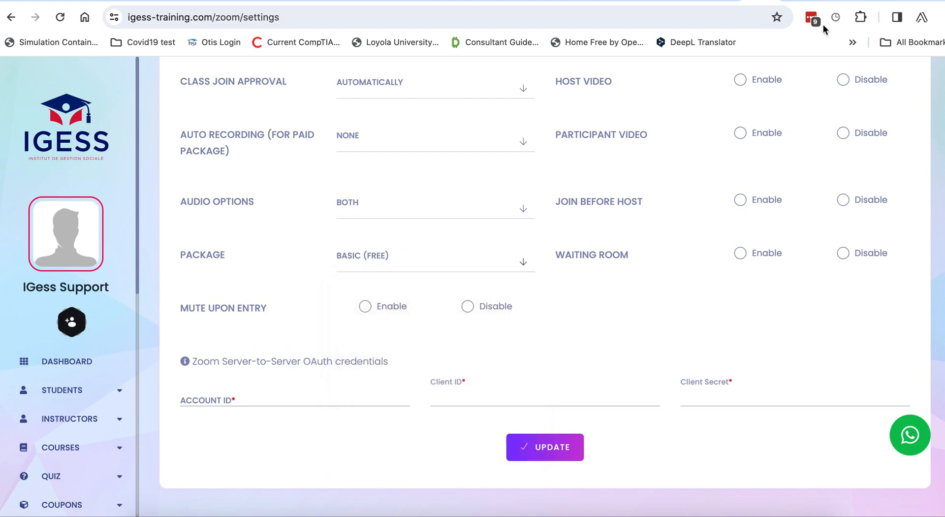
left_click(821, 1)
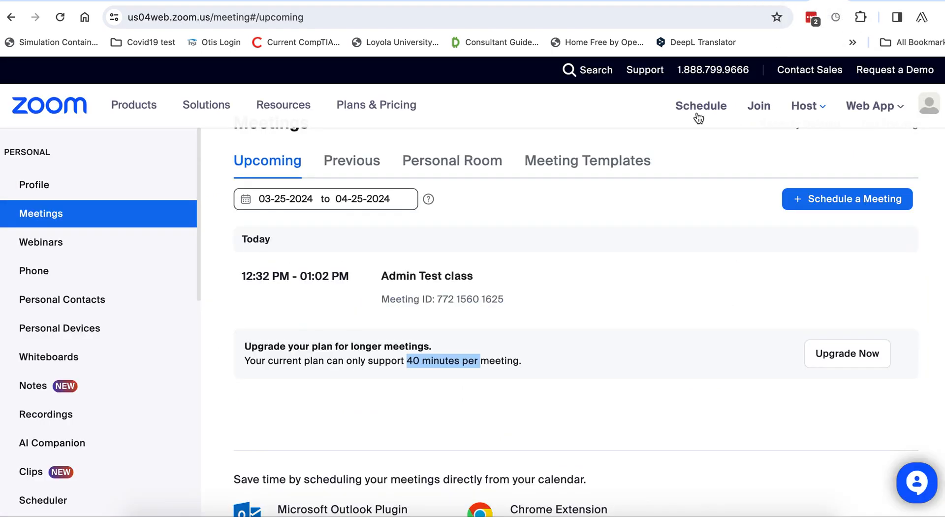
left_click(566, 282)
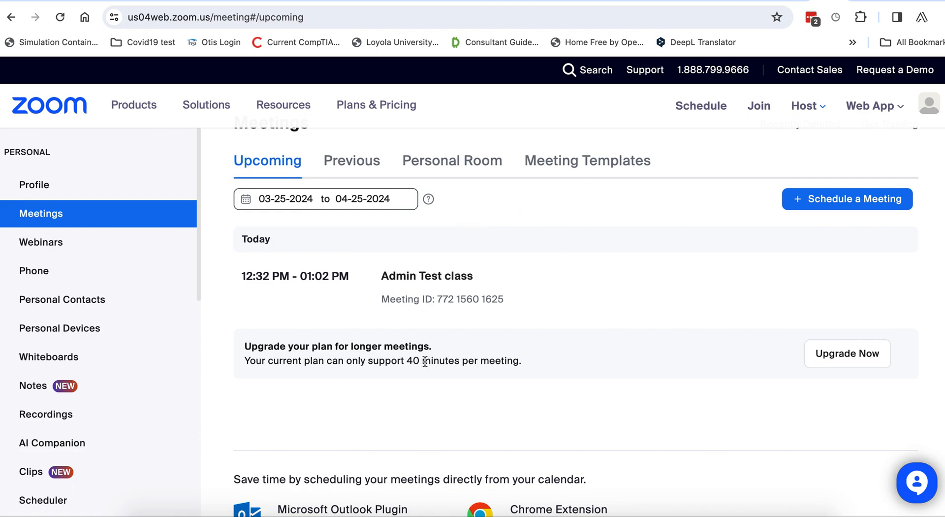
left_click(406, 362)
left_click_drag(407, 362, 527, 359)
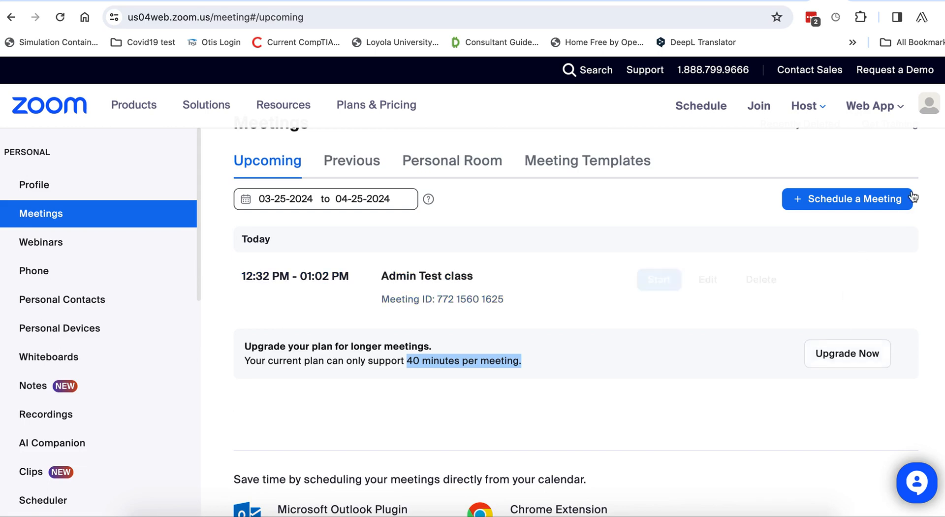
left_click(746, 2)
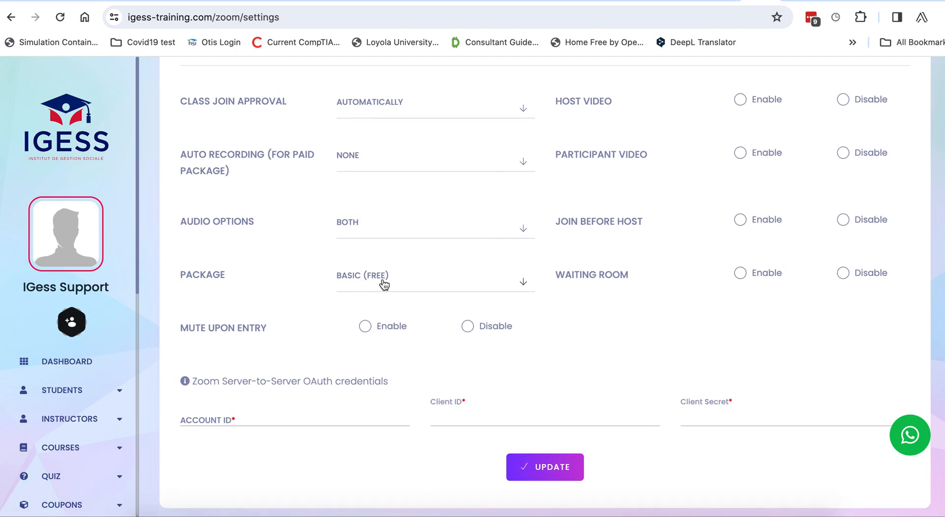
Enable mute upon entry, host video, participant video and join before host
scroll(384, 280, "down", 1)
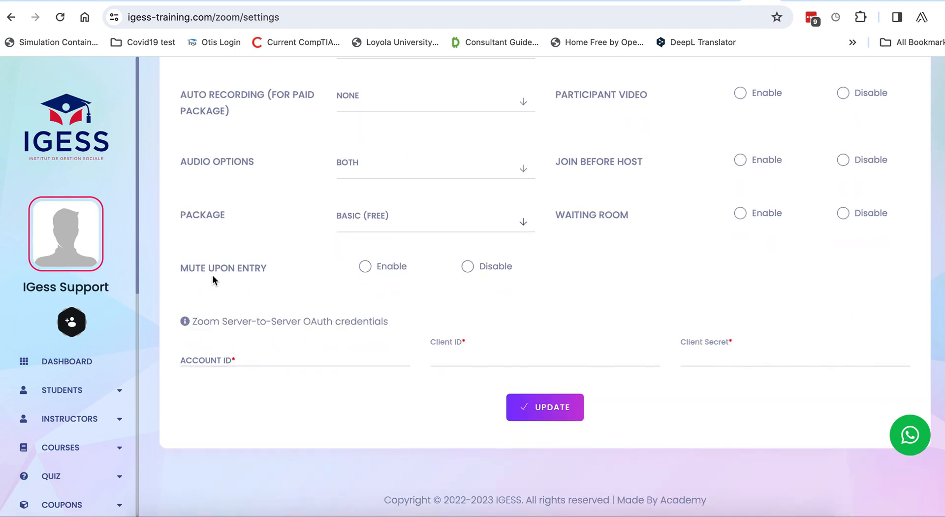
left_click(468, 268)
scroll(596, 305, "up", 1)
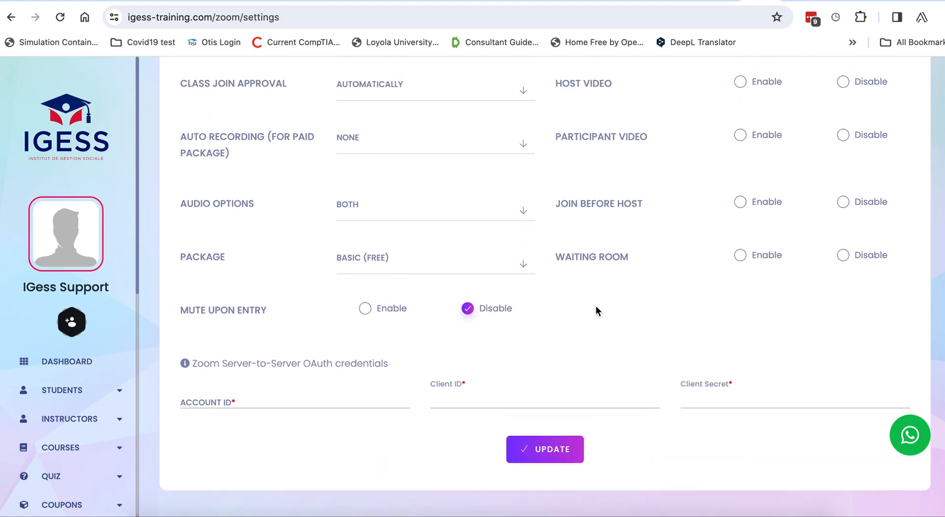
left_click(365, 309)
scroll(734, 275, "up", 2)
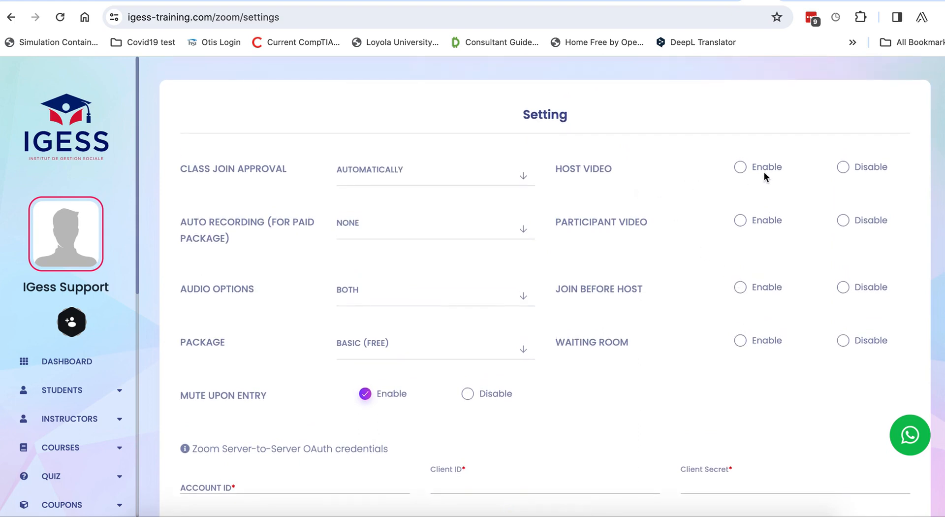
left_click(741, 168)
left_click(742, 222)
left_click(743, 291)
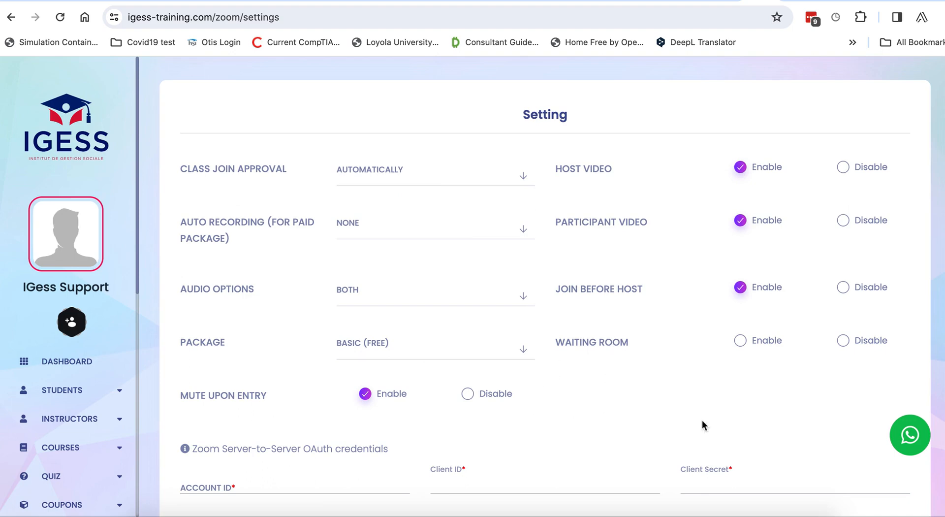
Select the Account ID field and highlight the OAuth credentials note
scroll(578, 386, "down", 3)
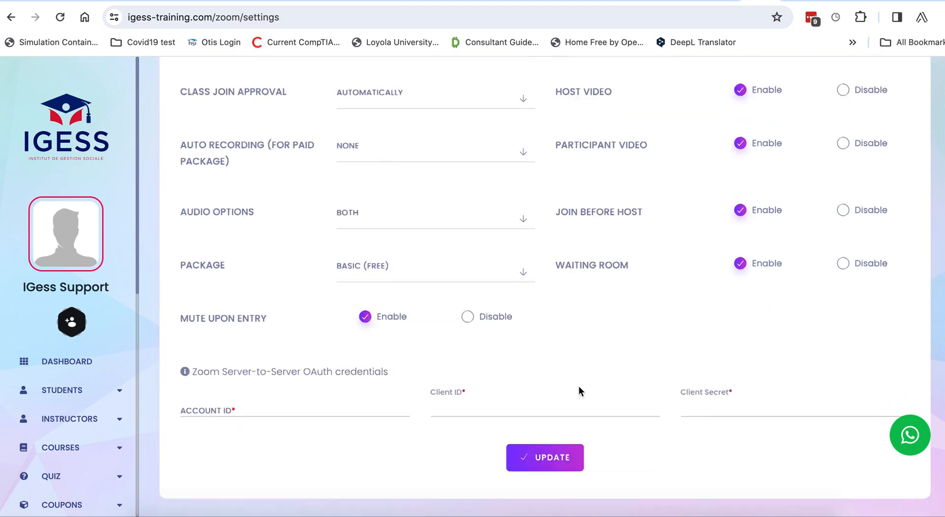
left_click(262, 332)
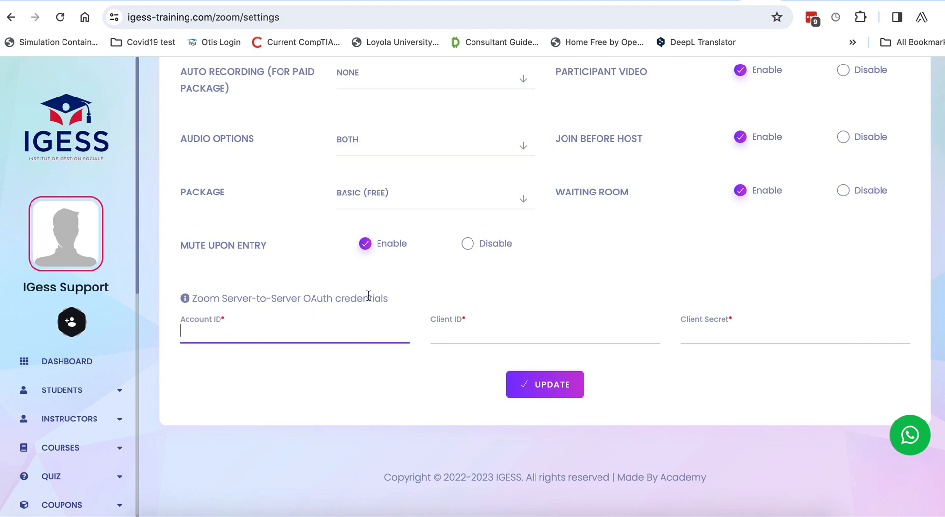
left_click_drag(368, 296, 196, 292)
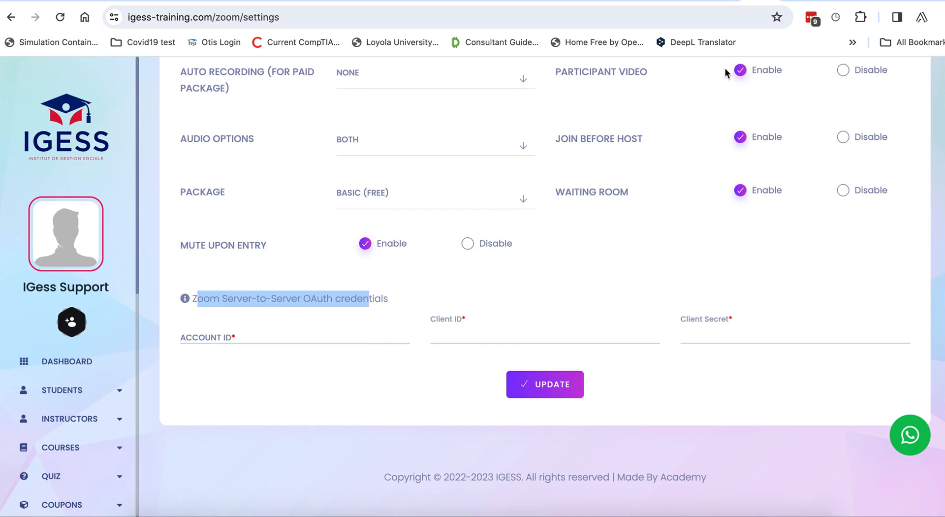
Copy the Account ID from the Zoom Marketplace app's credentials and return to IGESS
left_click(817, 0)
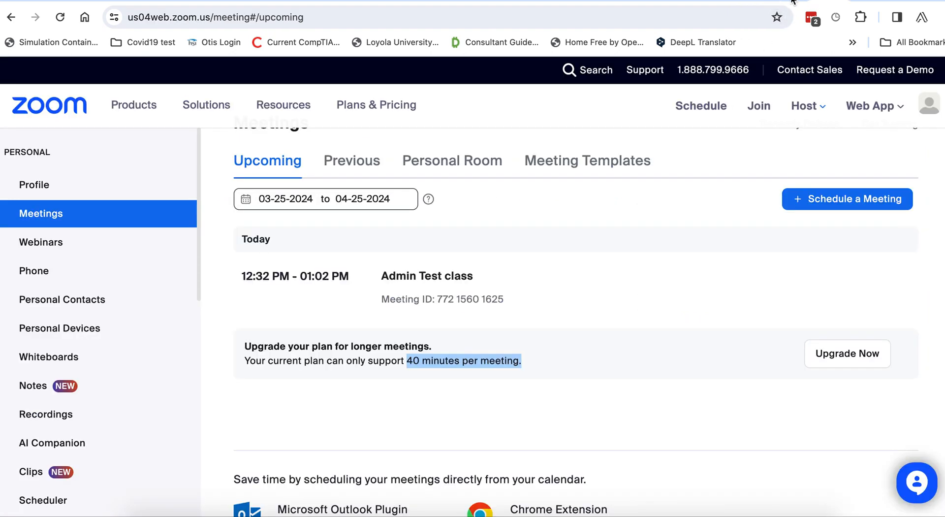
left_click(795, 1)
left_click(853, 87)
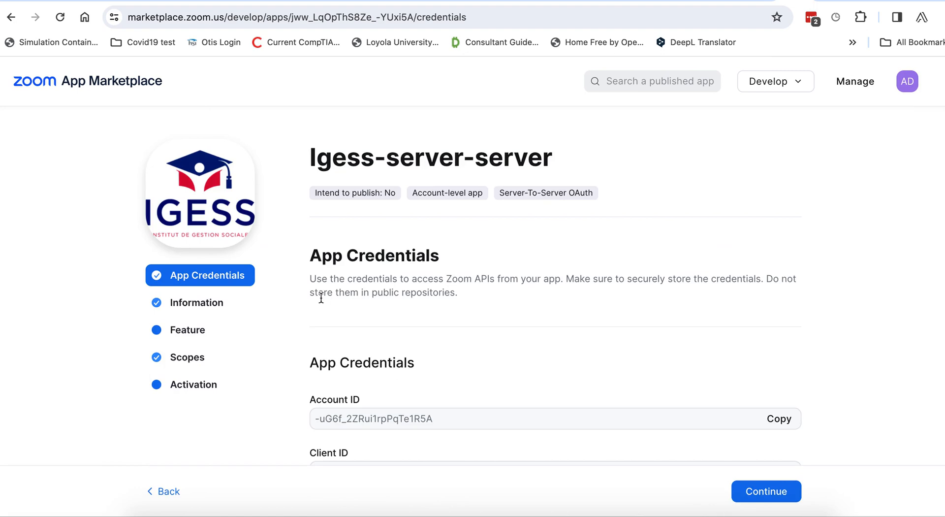
scroll(391, 308, "down", 3)
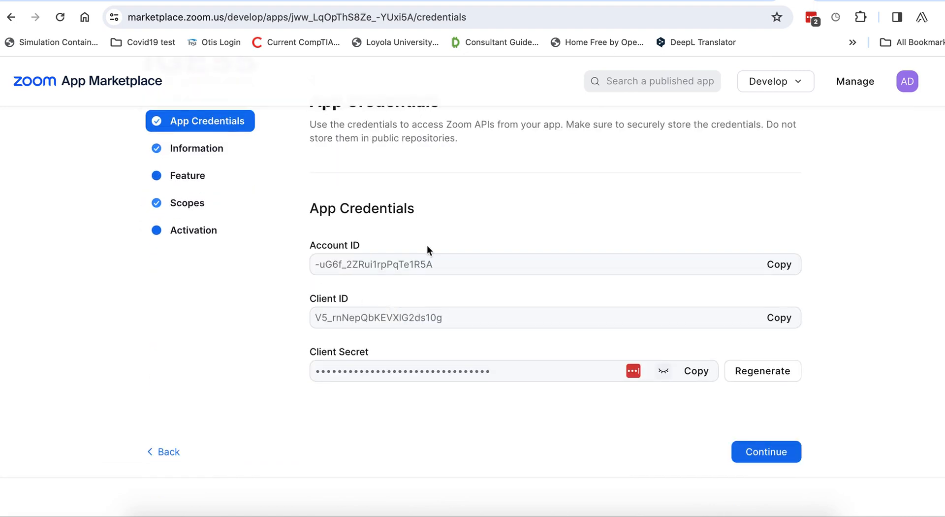
left_click(780, 265)
left_click(752, 0)
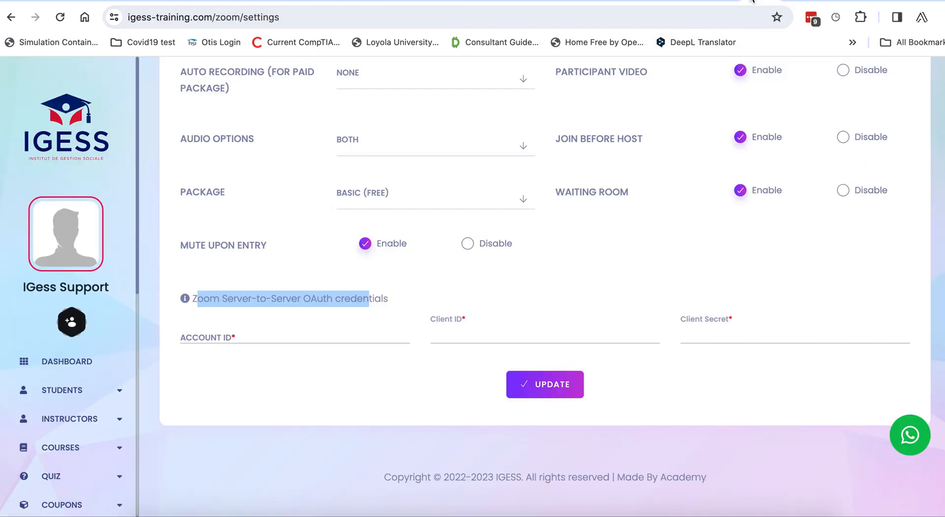
Paste the Zoom app's Account ID and Client ID into the IGESS settings fields
left_click(226, 337)
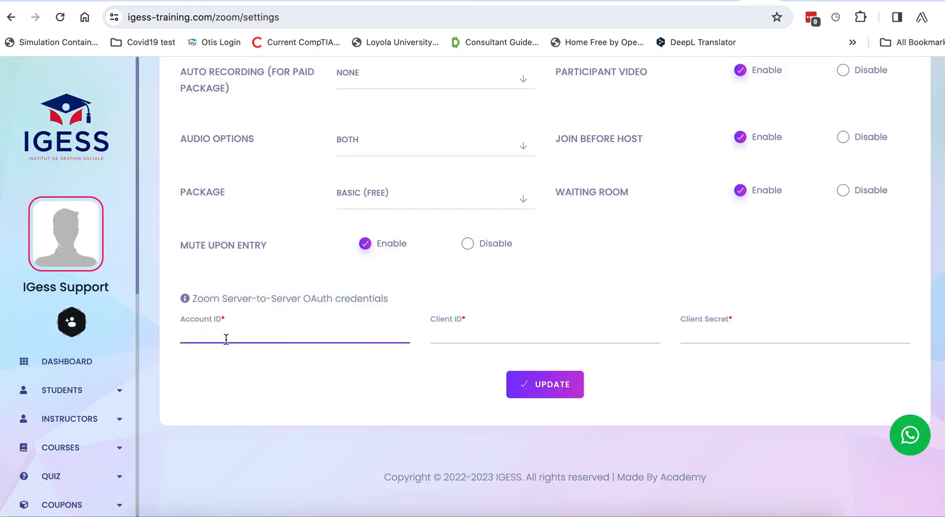
key("ctrl+v")
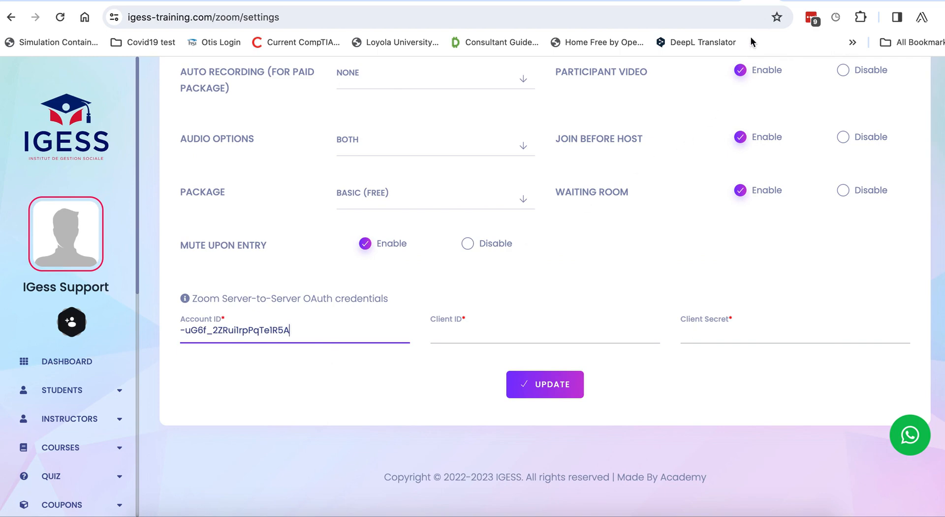
left_click(788, 1)
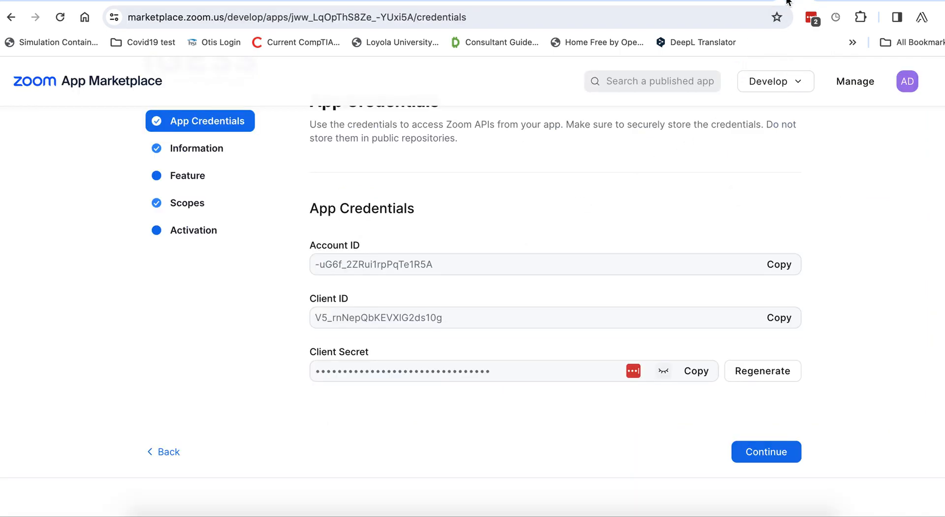
left_click(779, 318)
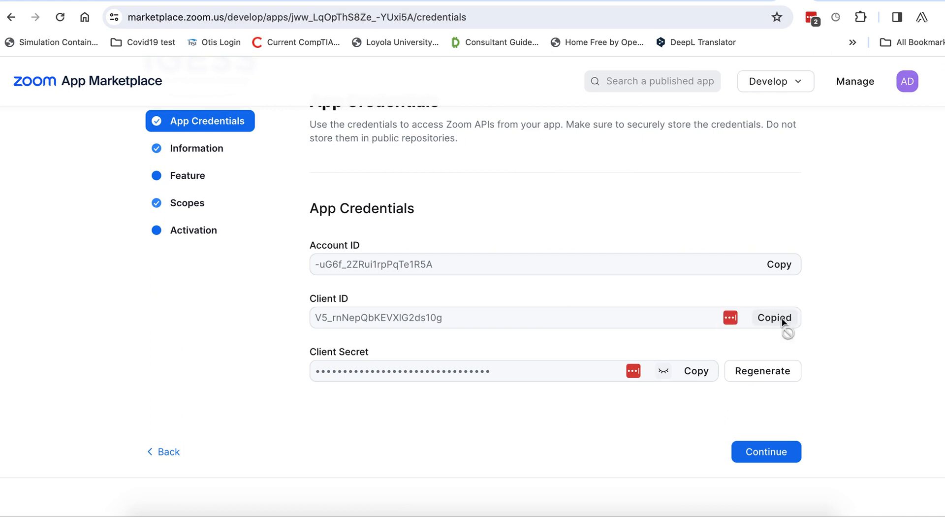
left_click(756, 2)
left_click(454, 335)
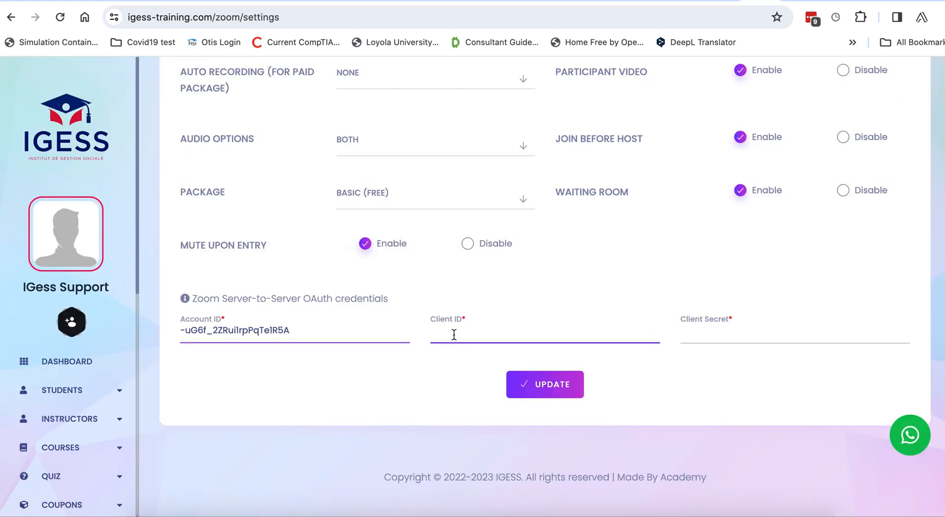
key("ctrl+v")
Paste the Zoom app's Client Secret and save the Zoom settings with UPDATE
left_click(713, 334)
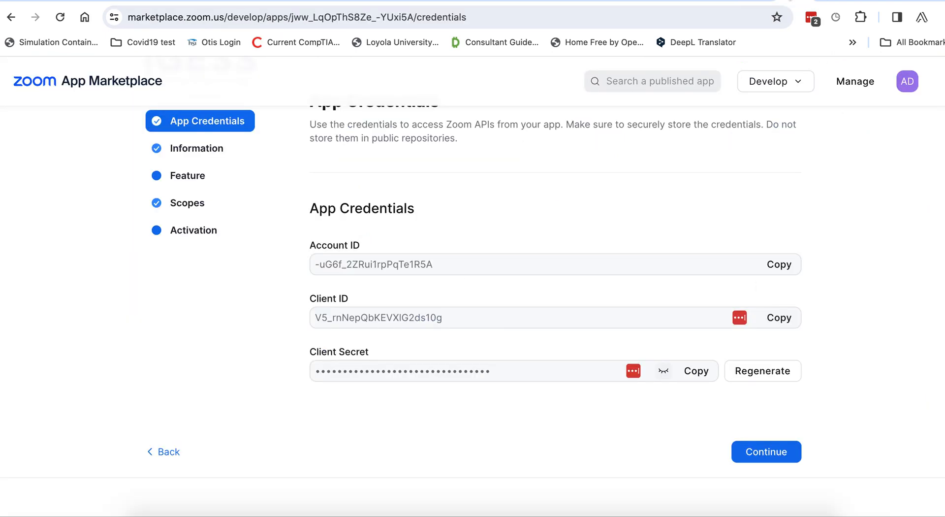
left_click(787, 2)
left_click(705, 372)
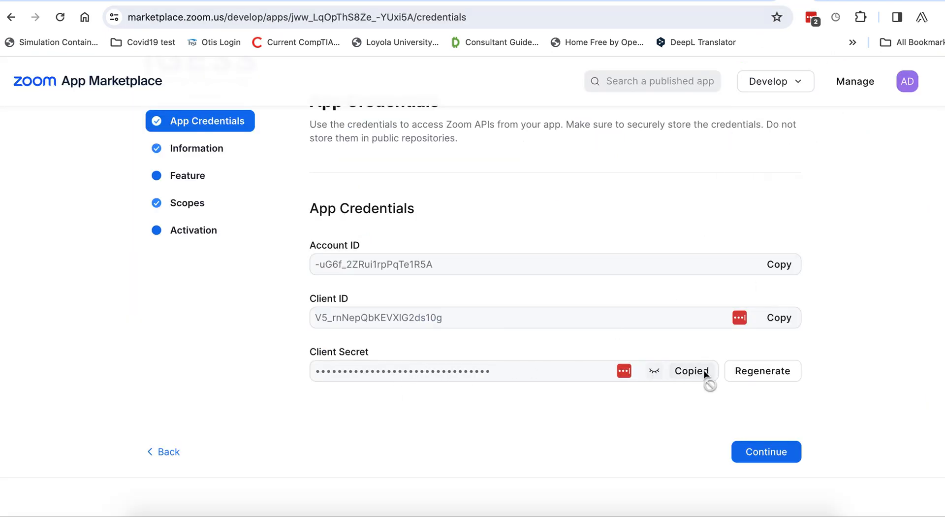
left_click(751, 2)
left_click(718, 330)
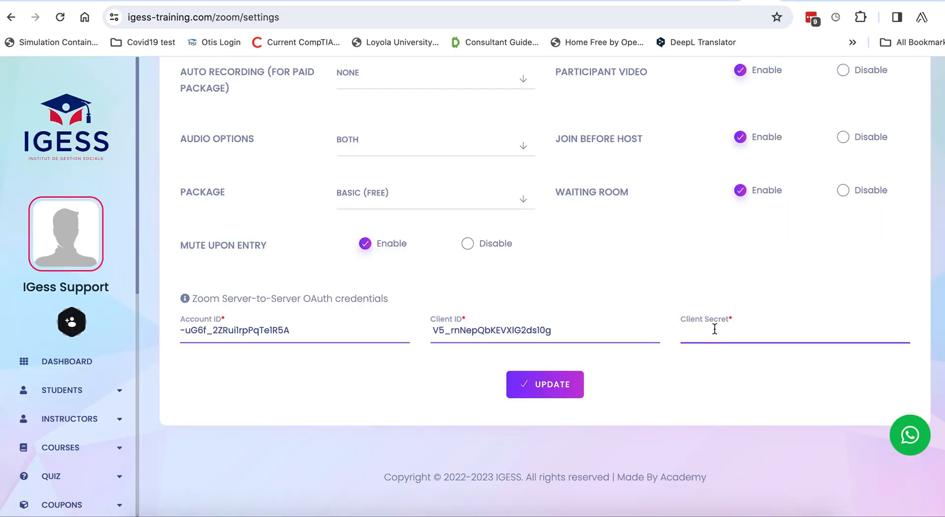
key("ctrl+v")
left_click(548, 383)
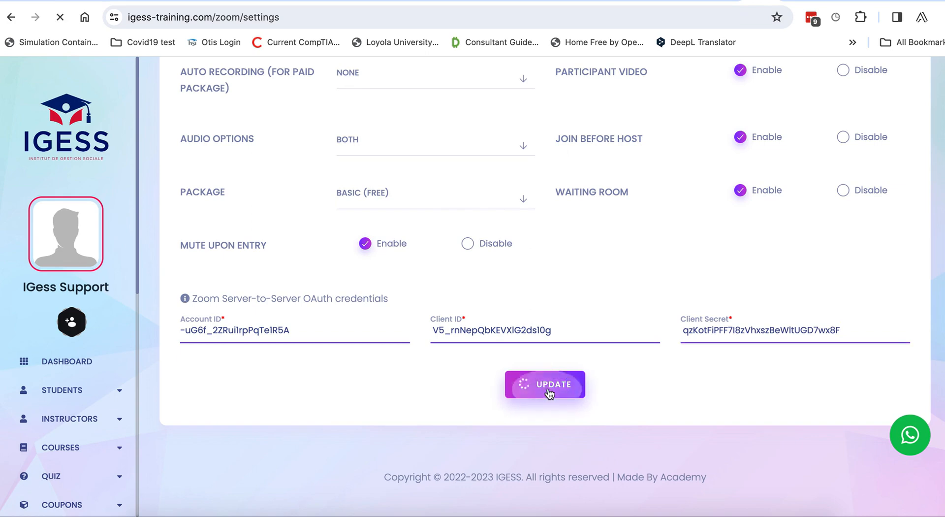
Open Virtual Class List from the VIRTUAL CLASS sidebar section
scroll(531, 289, "up", 3)
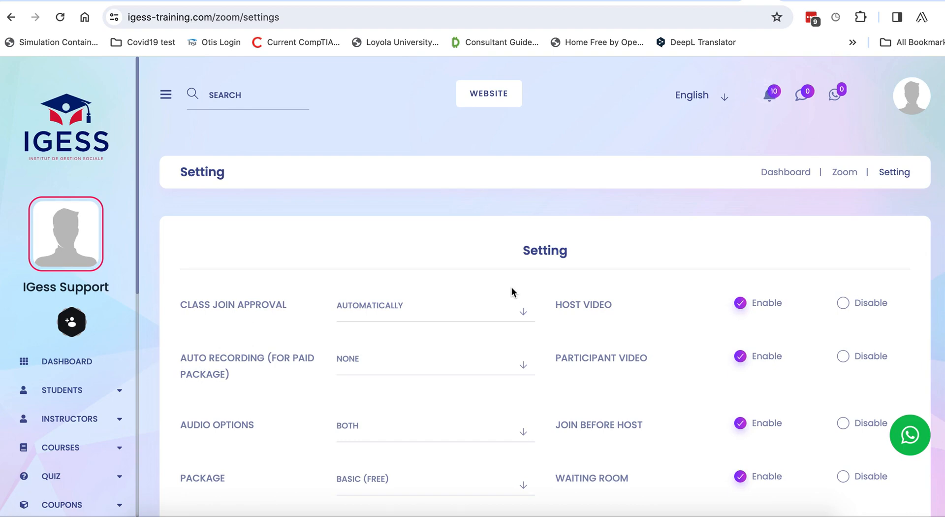
scroll(182, 361, "down", 2)
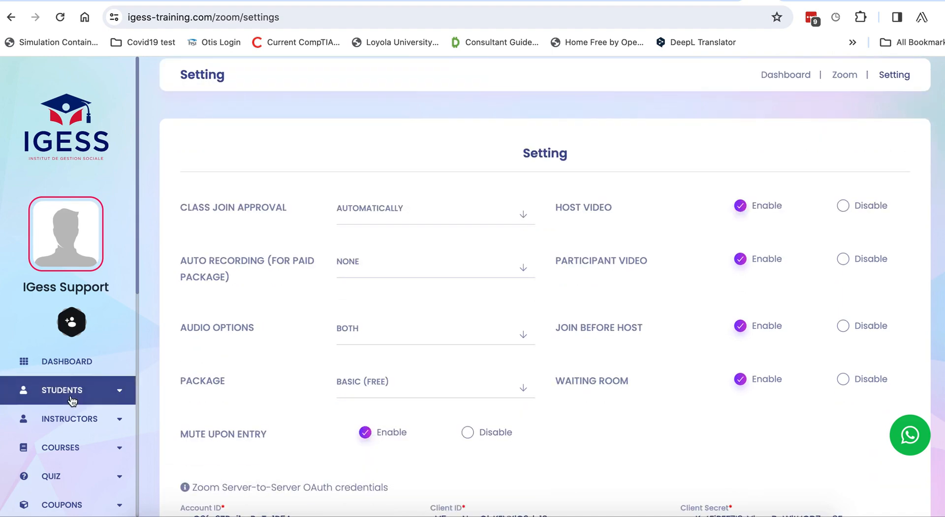
scroll(72, 399, "down", 9)
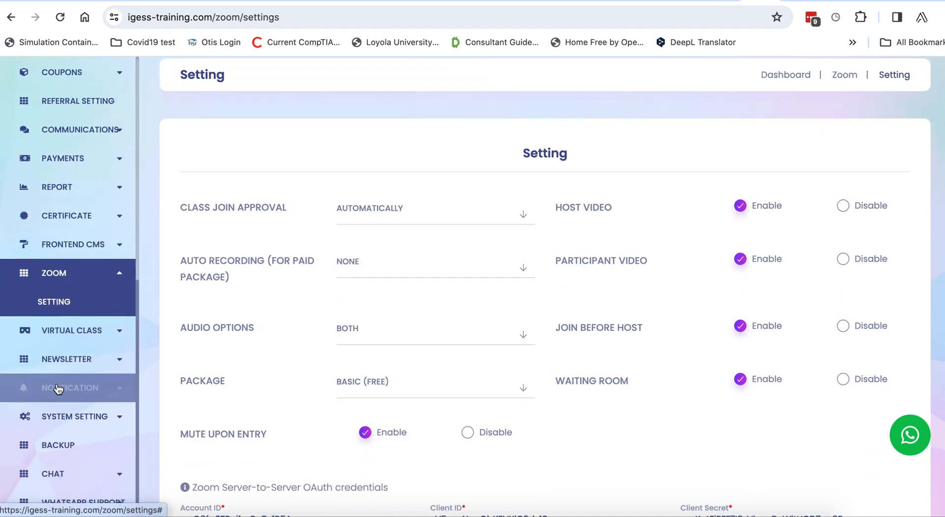
left_click(59, 330)
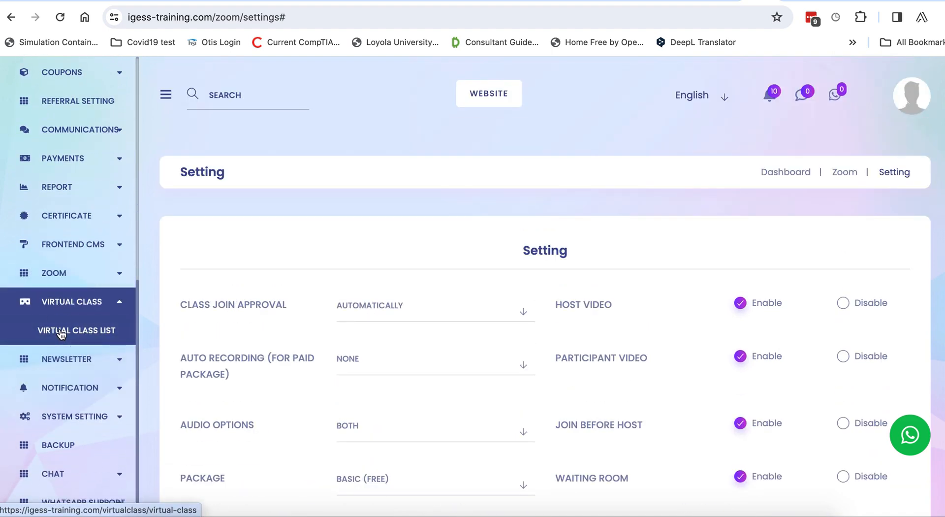
left_click(61, 333)
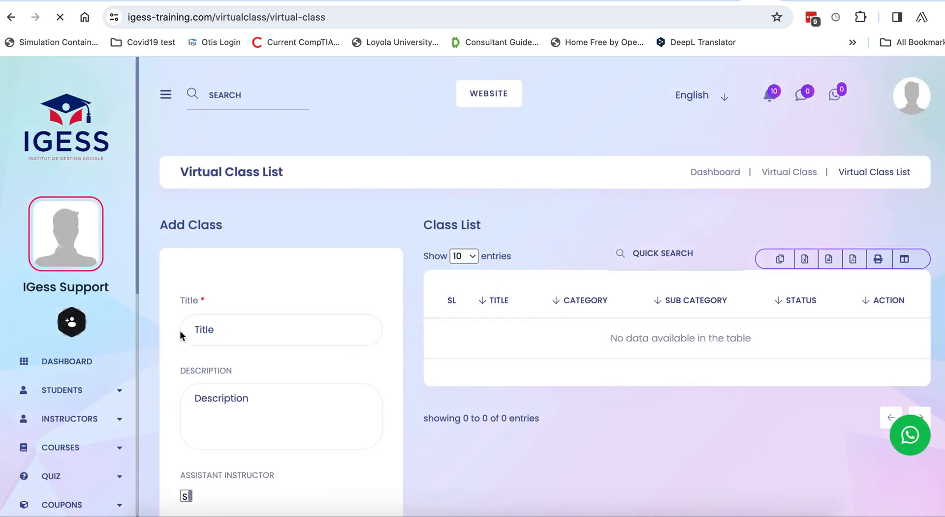
Enter 'Saff DEMO NEW' as the class title and copy it into Description
left_click(245, 337)
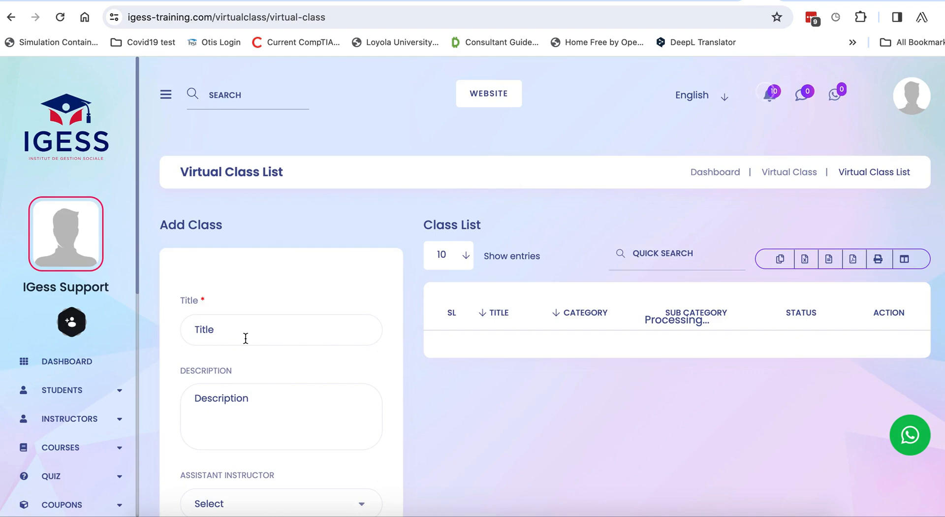
scroll(246, 330, "down", 1)
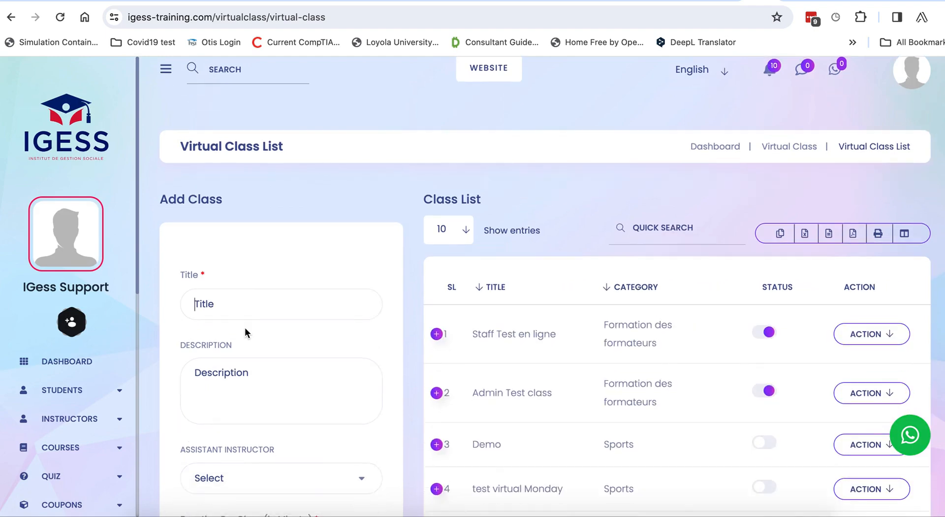
type("Saff DEMO NEW")
key("ctrl+a")
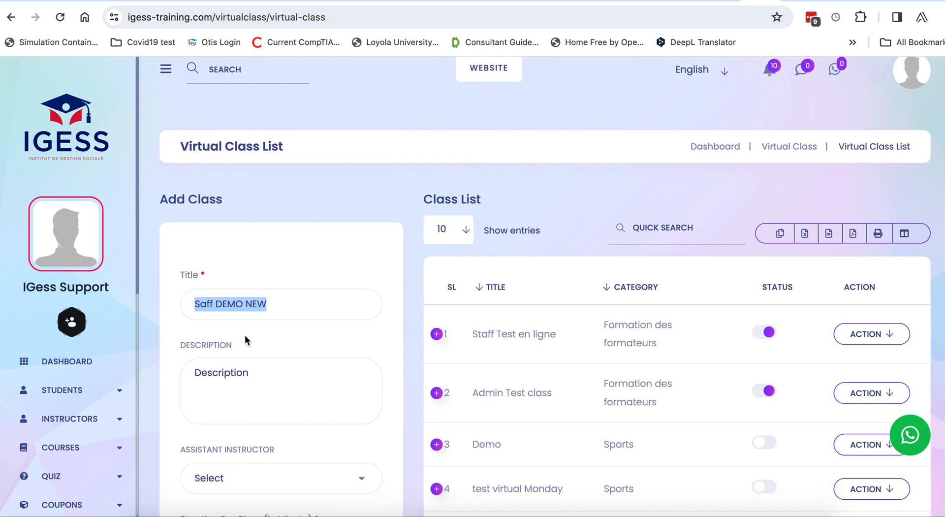
scroll(244, 335, "down", 2)
left_click(224, 284)
key("ctrl+v")
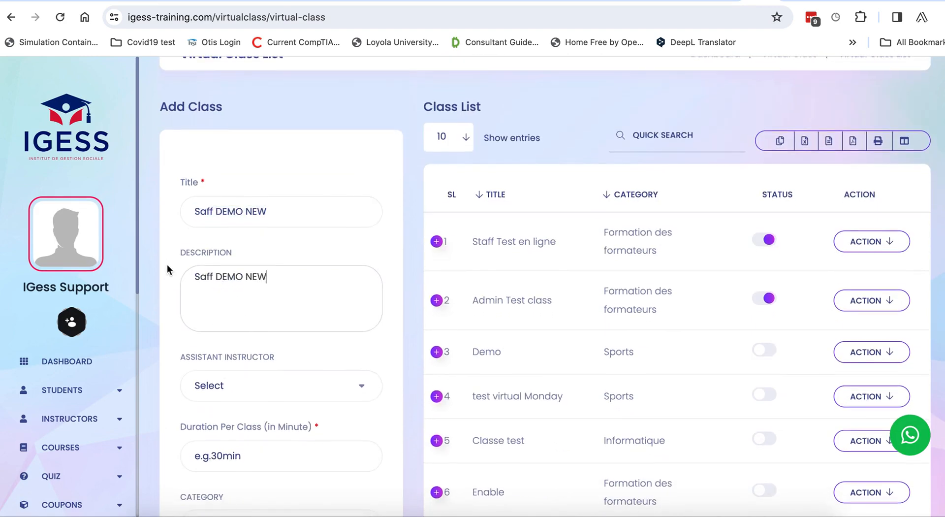
Set Duration Per Class (in Minute) to 30
scroll(169, 269, "down", 2)
scroll(243, 304, "down", 2)
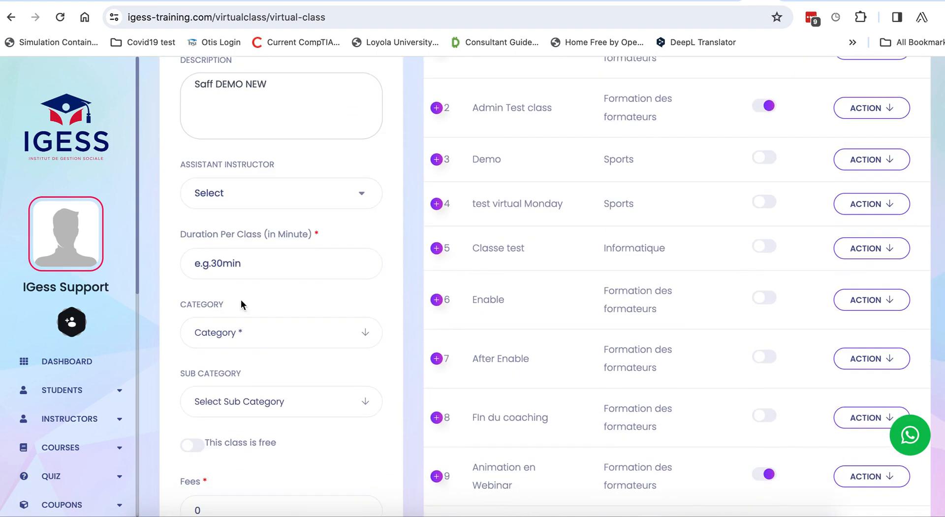
left_click(226, 264)
type("30")
left_click_drag(225, 266, 170, 258)
type("120")
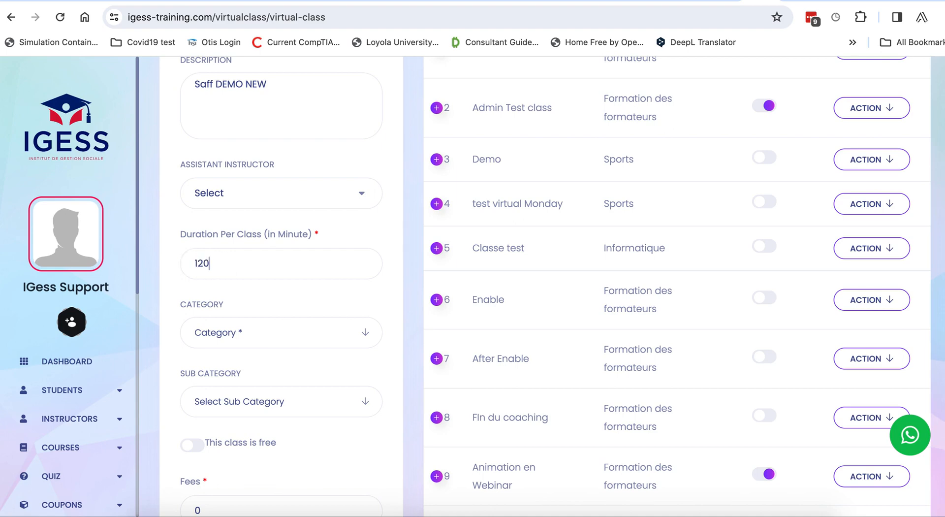
key("BackSpace")
key("Delete")
type("30")
scroll(223, 260, "down", 2)
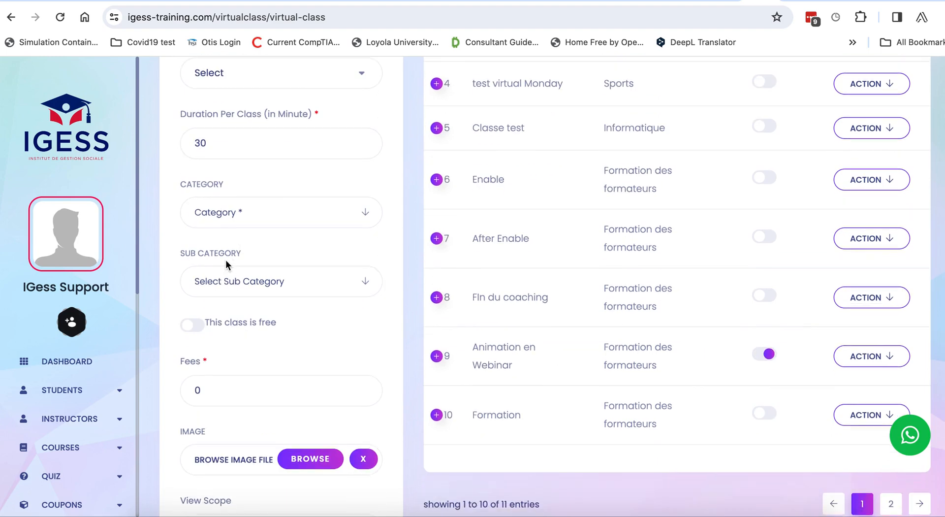
Put the class in Formation des formateurs, mark it free, and set language to English
left_click(250, 220)
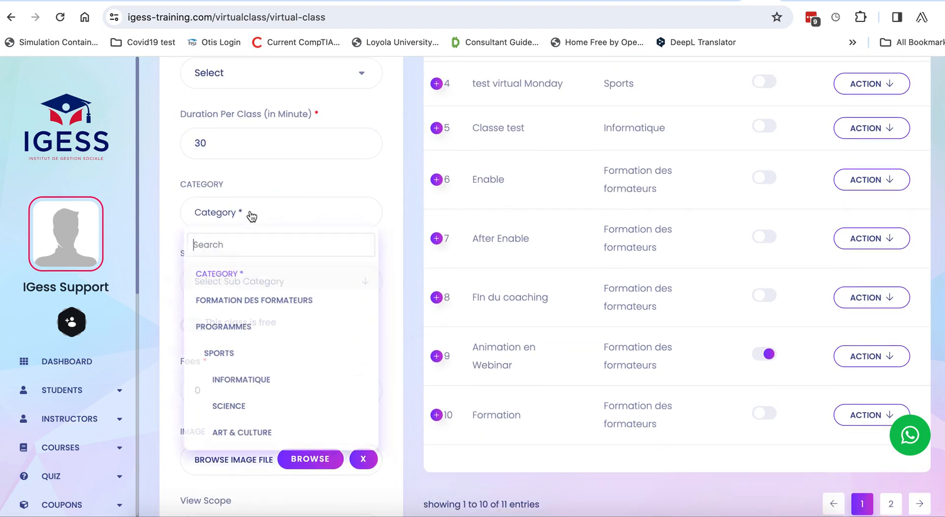
left_click(253, 308)
scroll(251, 304, "down", 2)
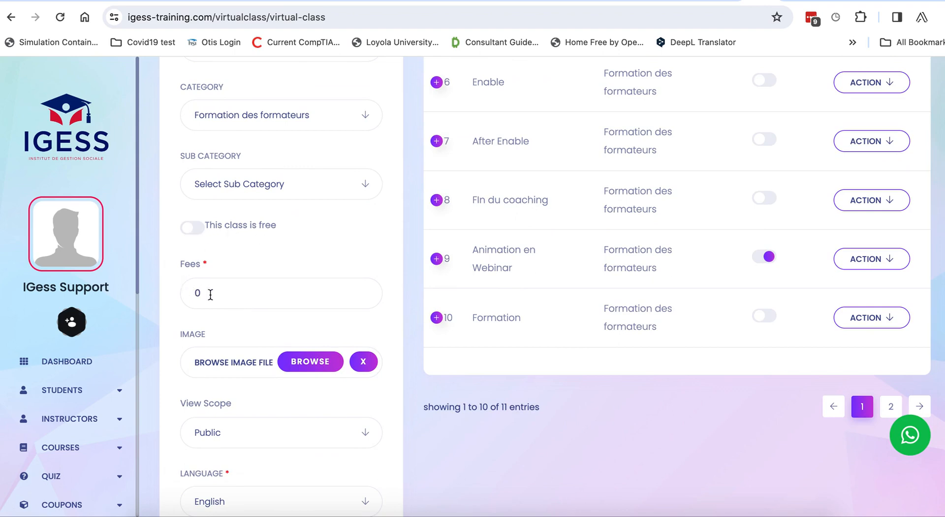
left_click(192, 235)
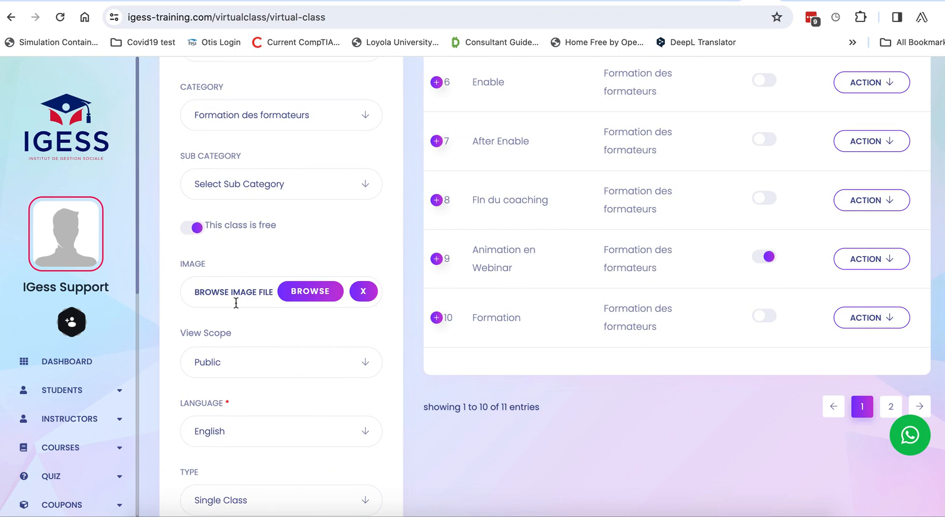
scroll(237, 305, "down", 2)
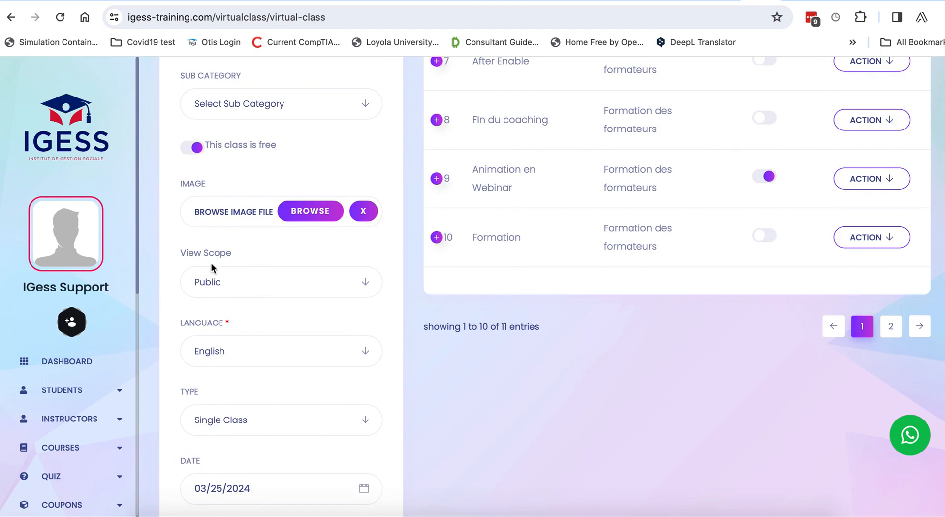
scroll(213, 287, "down", 4)
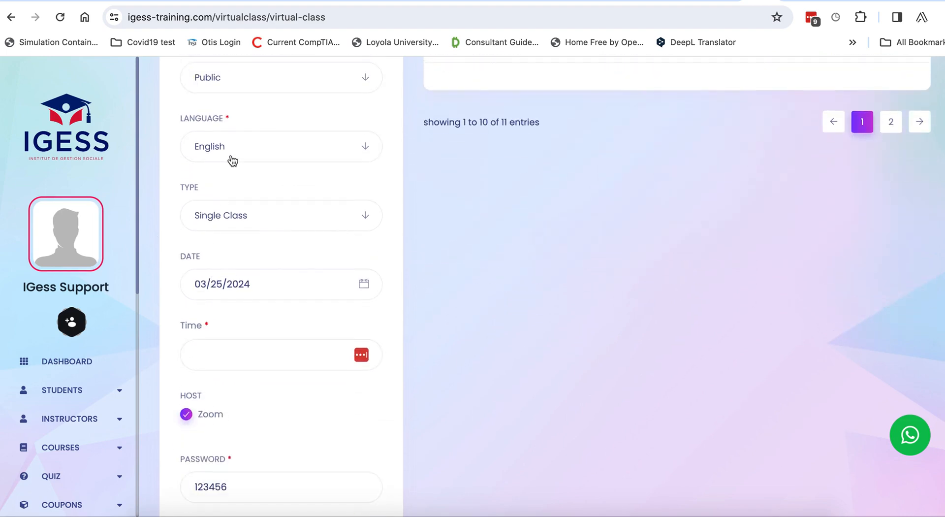
left_click(235, 156)
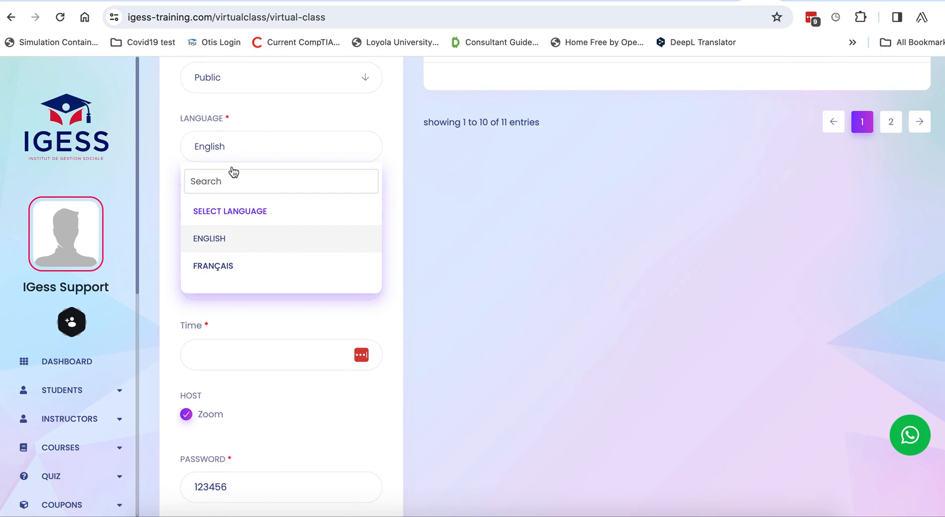
left_click(229, 245)
scroll(235, 247, "down", 2)
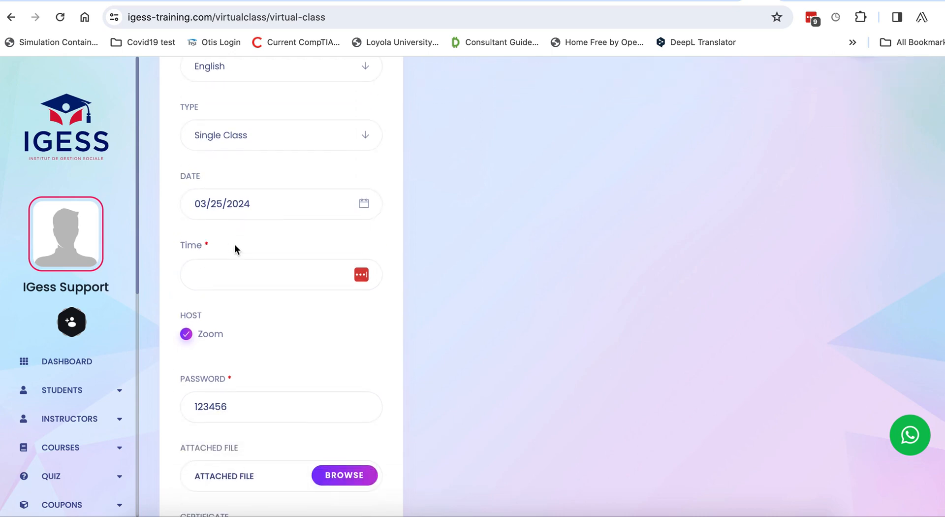
Keep the Single Class type, confirm date 03/25/2024, and fill a 2:30 PM start time
left_click(278, 148)
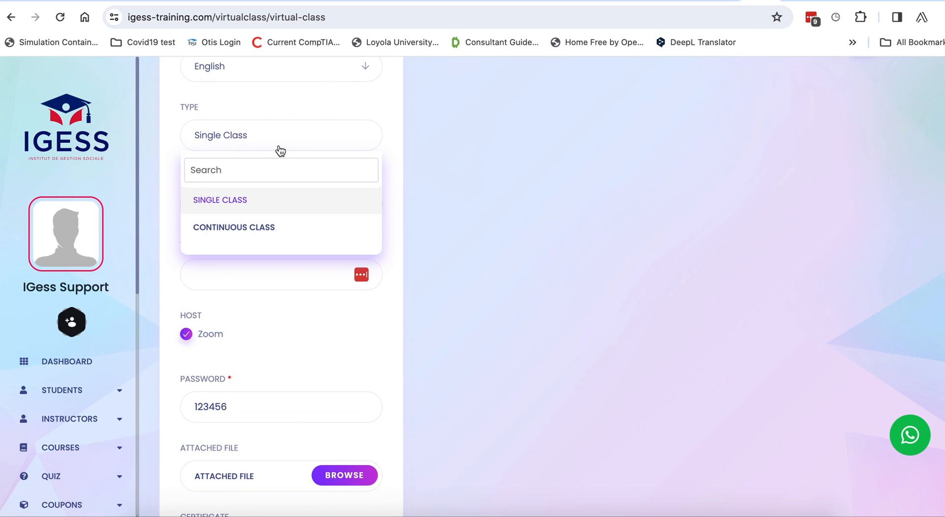
left_click(245, 202)
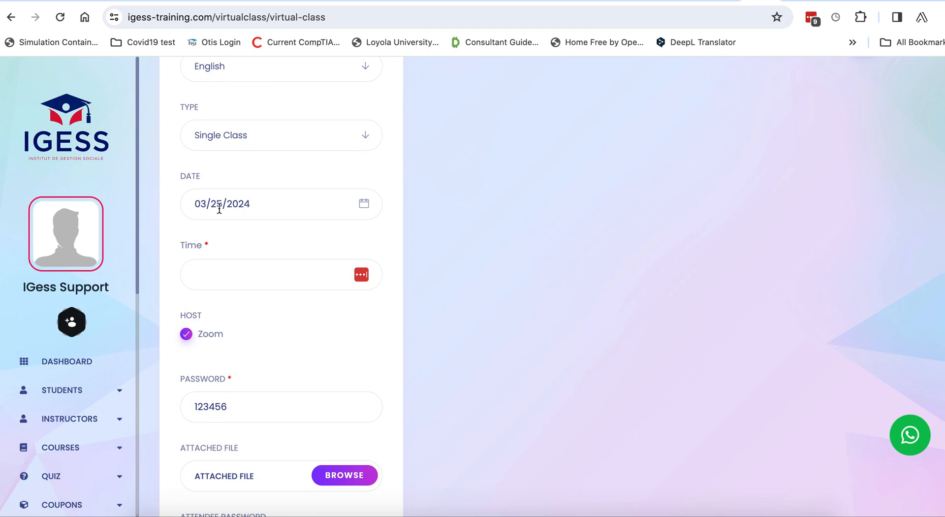
left_click(253, 205)
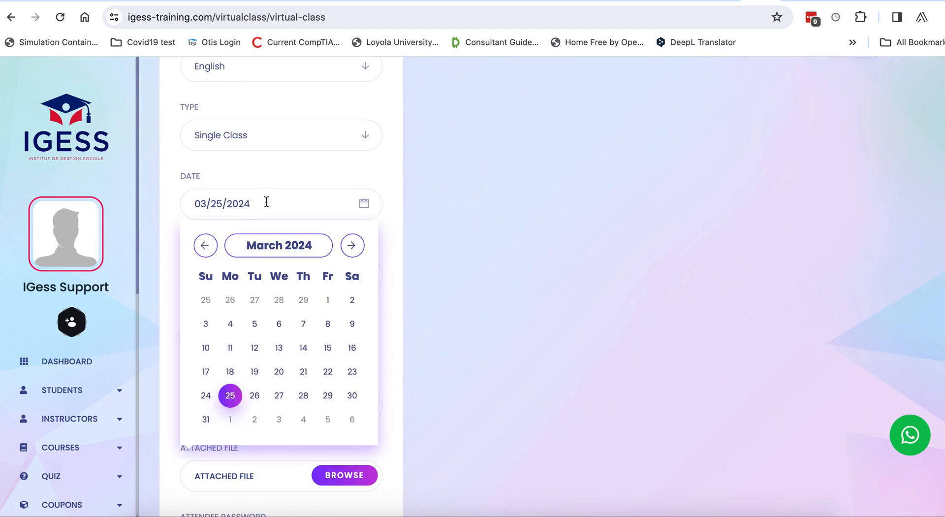
left_click(375, 179)
scroll(313, 252, "down", 2)
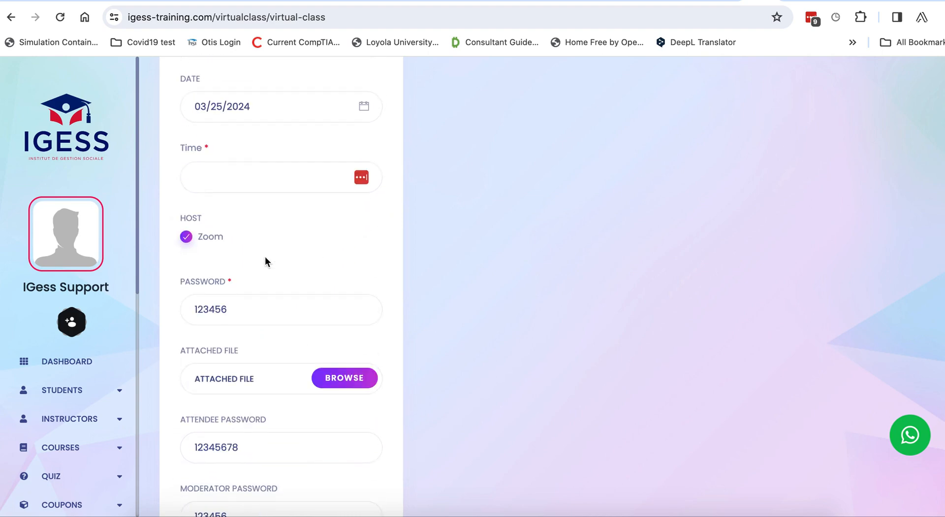
left_click(213, 178)
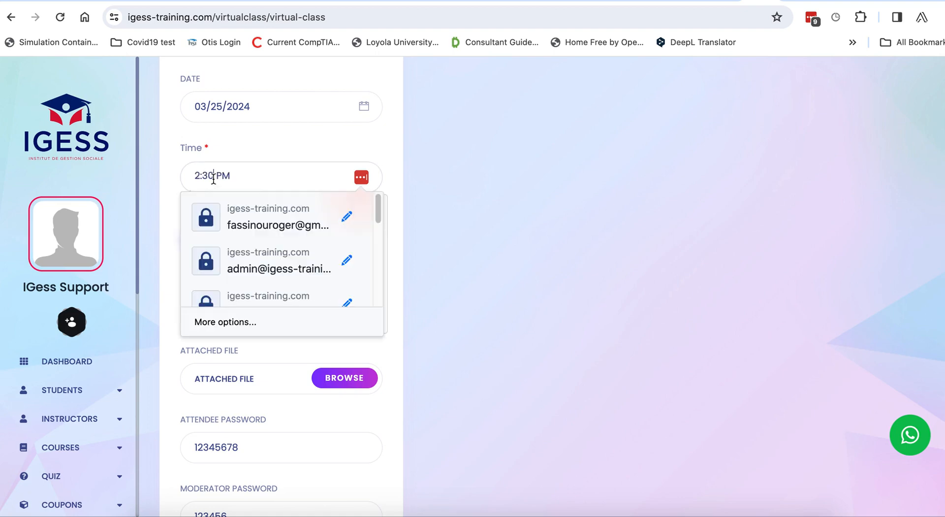
left_click(383, 182)
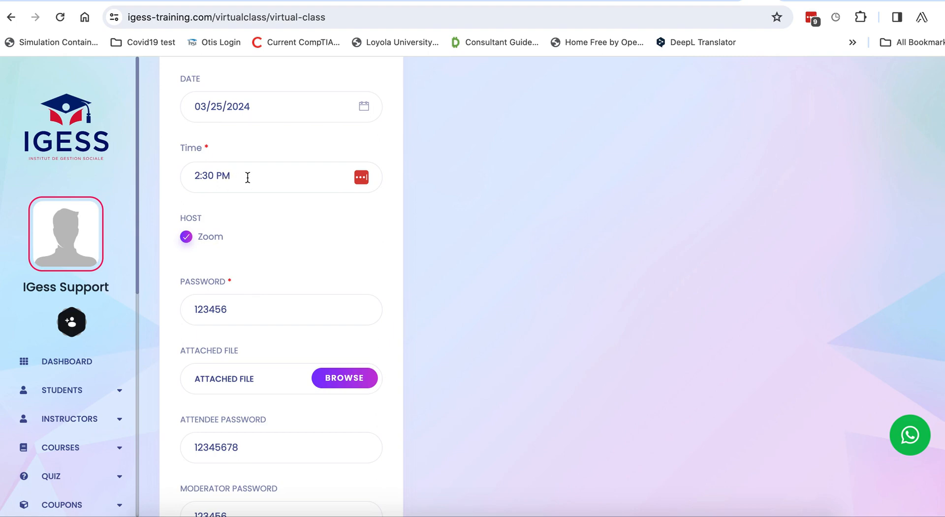
Start editing the class start time field, clearing a stray highlight and the saved-login suggestions
left_click(196, 181)
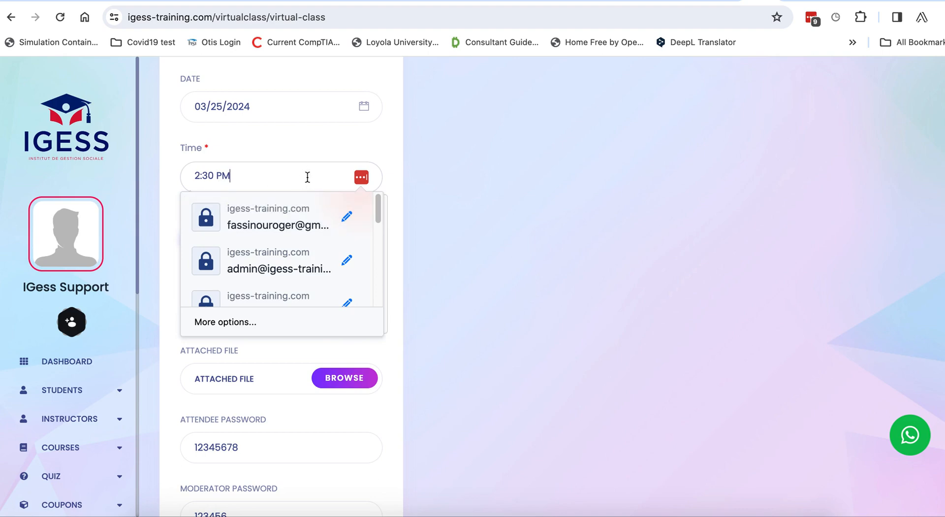
left_click_drag(414, 208, 300, 199)
left_click(250, 193)
left_click(203, 186)
left_click(192, 170)
left_click(178, 191)
left_click(194, 185)
left_click(400, 239)
left_click(209, 176)
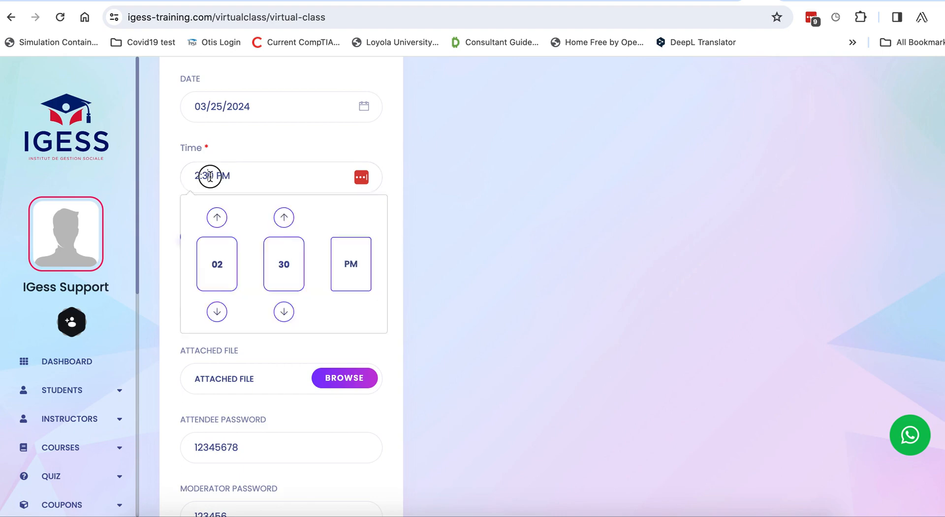
left_click(226, 153)
left_click(220, 175)
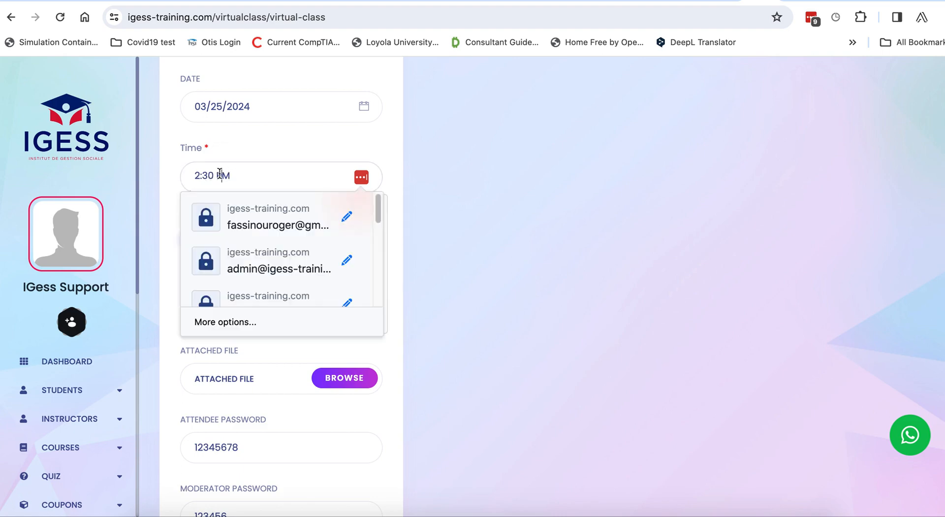
left_click(209, 176)
left_click(221, 175)
left_click(307, 182)
left_click(402, 178)
left_click(351, 177)
Change the class start time from 2:30 PM to 3:30 PM with the time picker
left_click(362, 181)
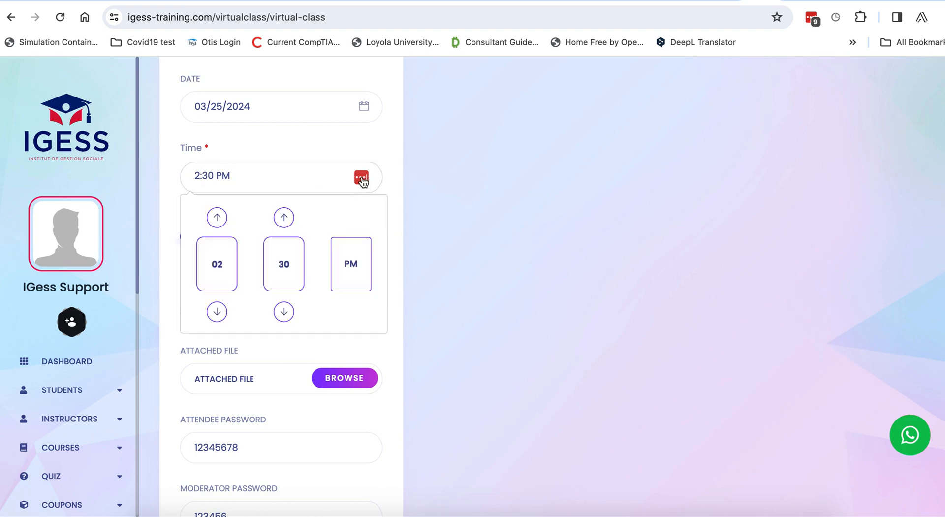
left_click(314, 173)
left_click(367, 181)
left_click(217, 218)
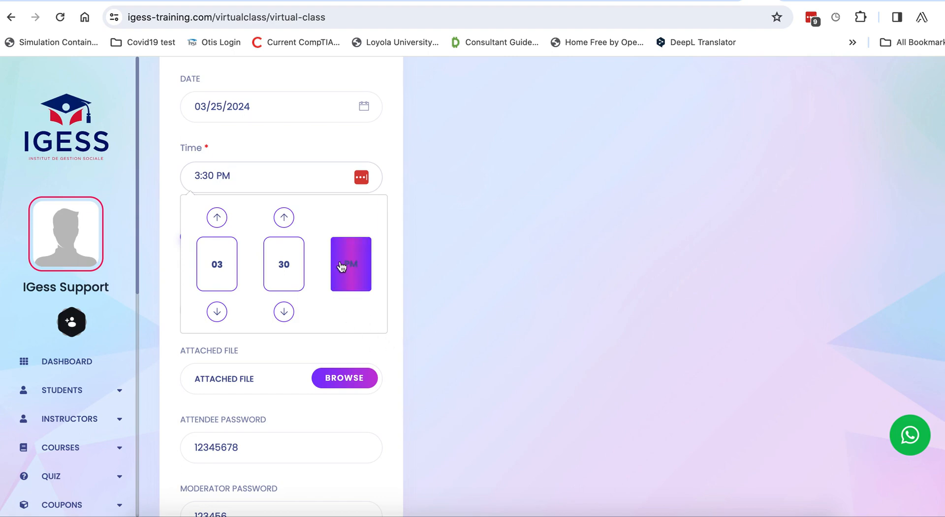
left_click(400, 310)
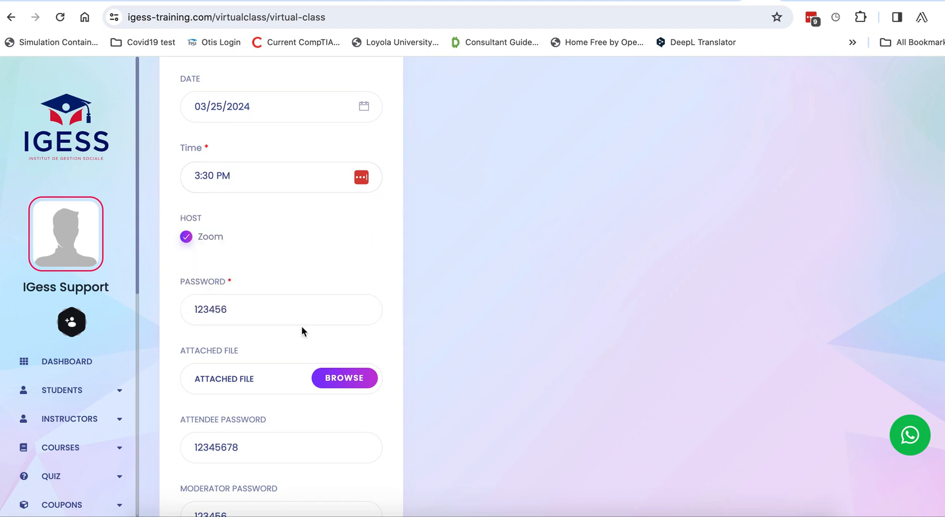
Retype the class, attendee and moderator passwords so all three share the same value
scroll(301, 328, "down", 2)
left_click_drag(235, 235, 169, 228)
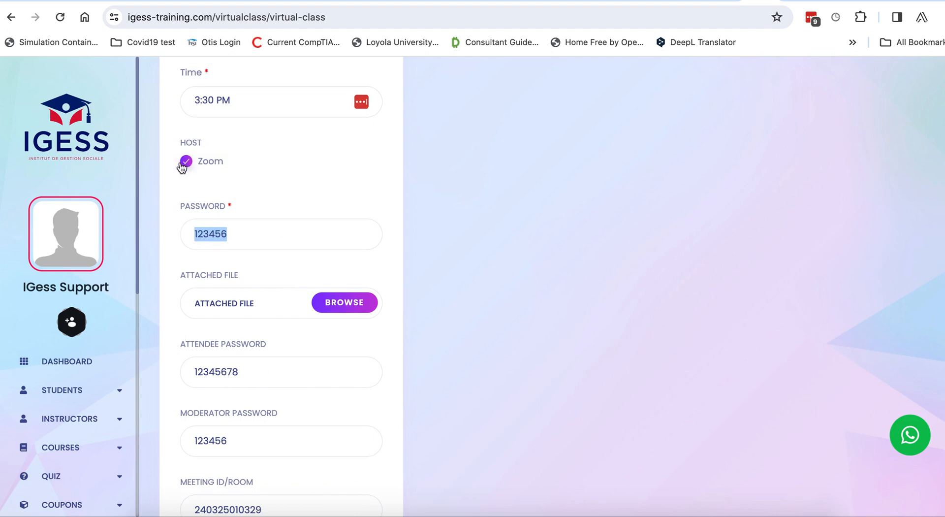
type("12")
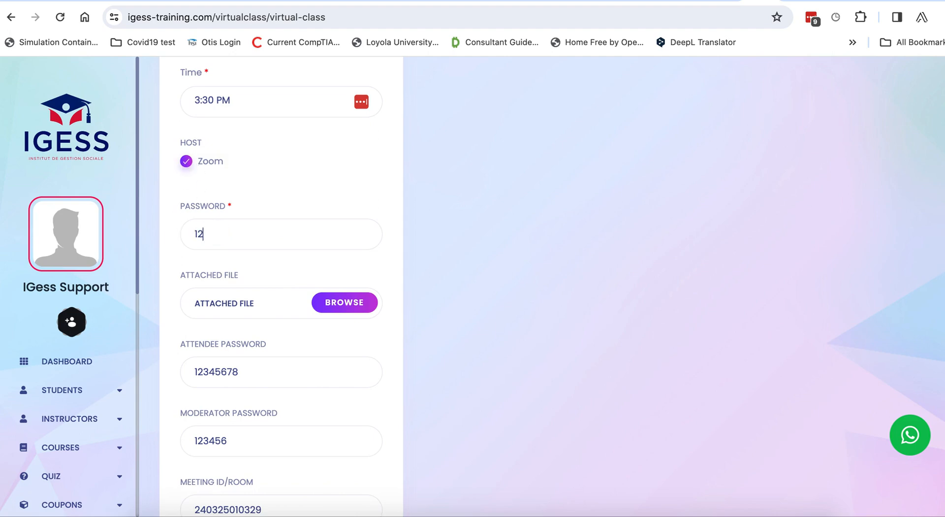
type("3456")
scroll(255, 310, "down", 2)
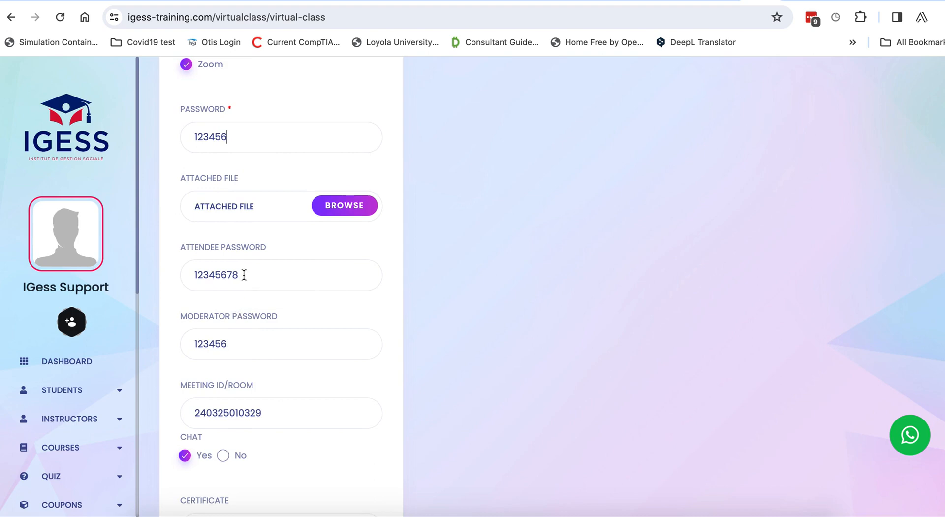
left_click_drag(243, 275, 152, 267)
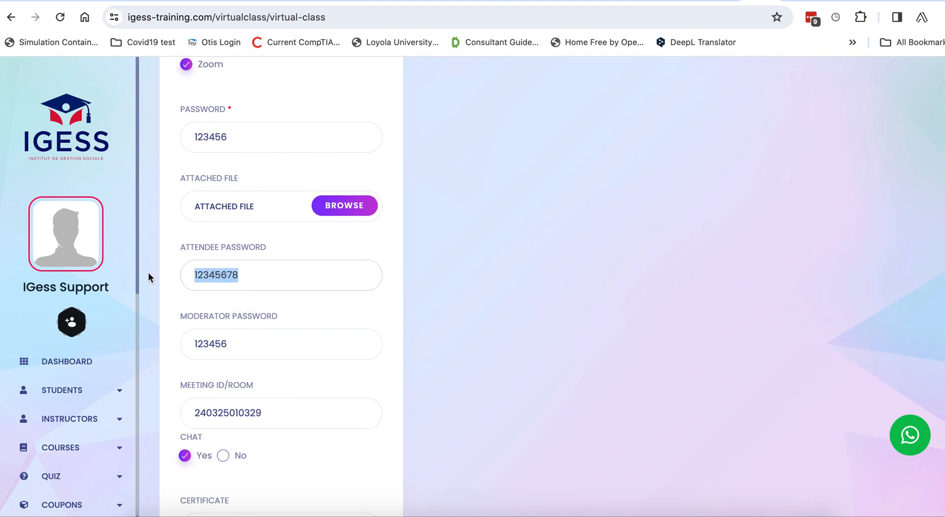
type("123456")
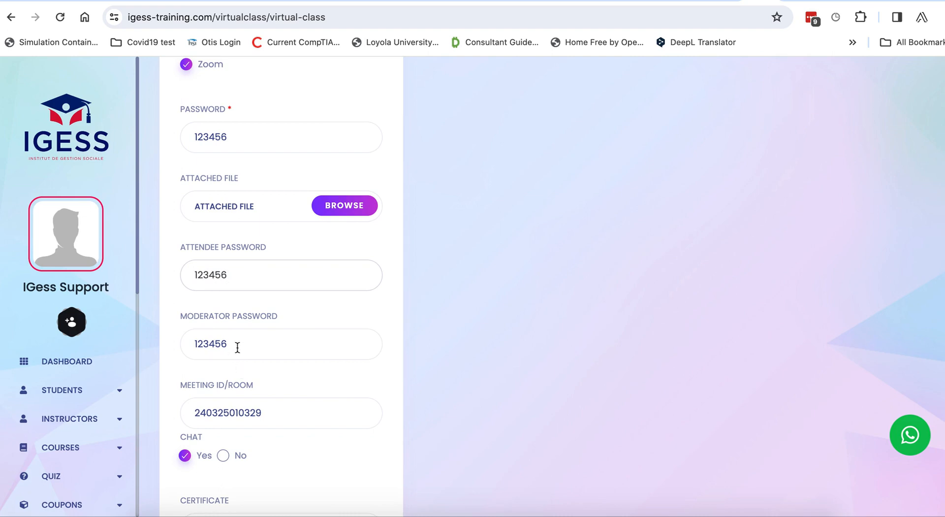
left_click_drag(237, 347, 167, 343)
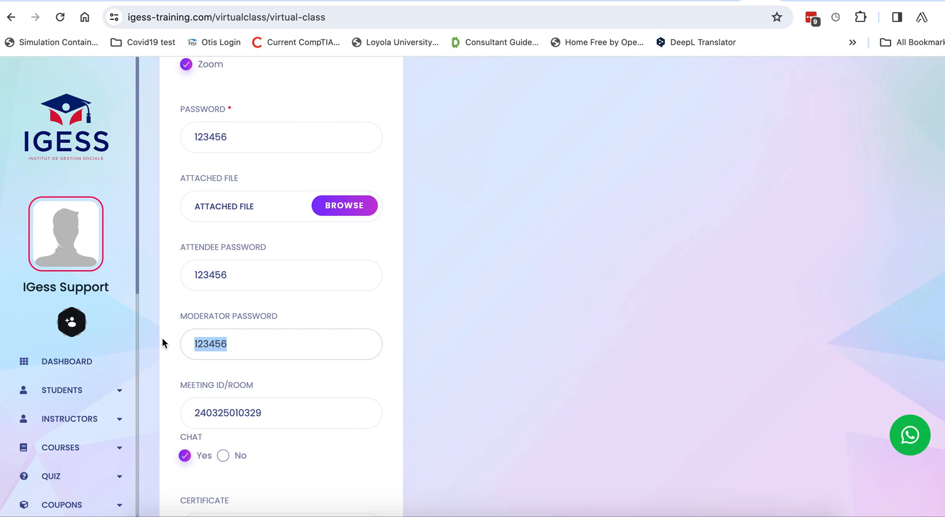
type("123456")
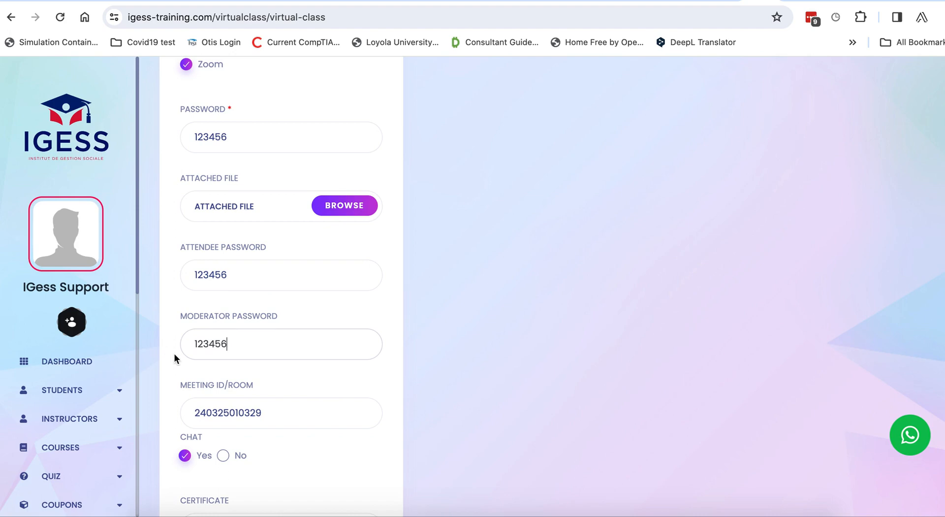
scroll(175, 353, "down", 3)
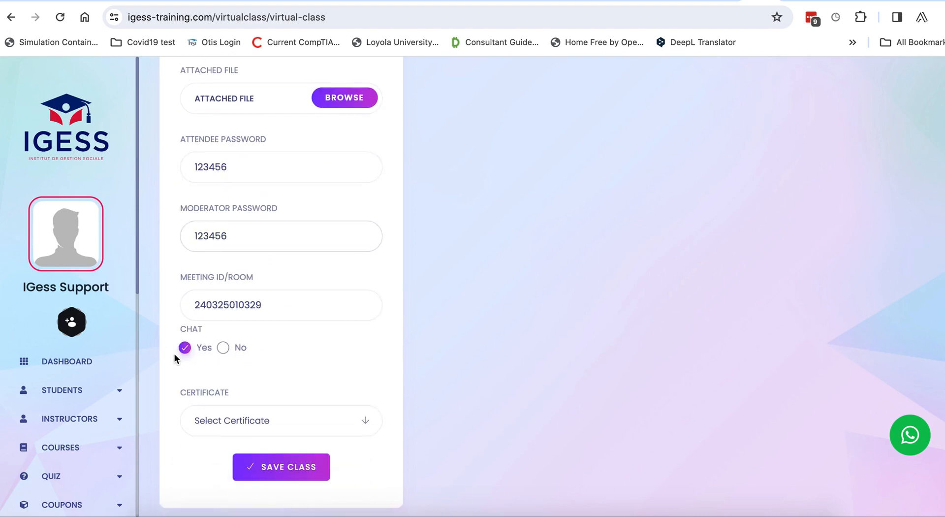
Check the meeting ID, then save the Saff DEMO NEW virtual class with SAVE CLASS
left_click(284, 303)
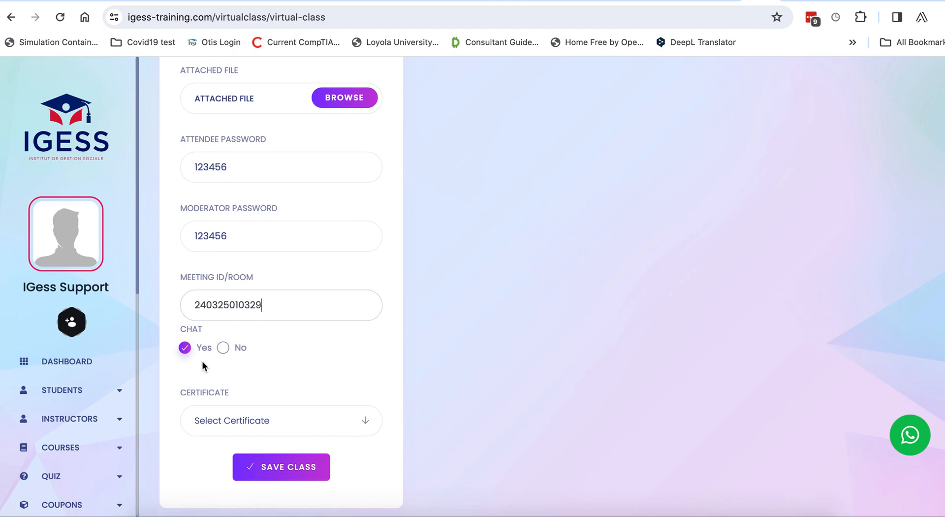
scroll(290, 351, "down", 2)
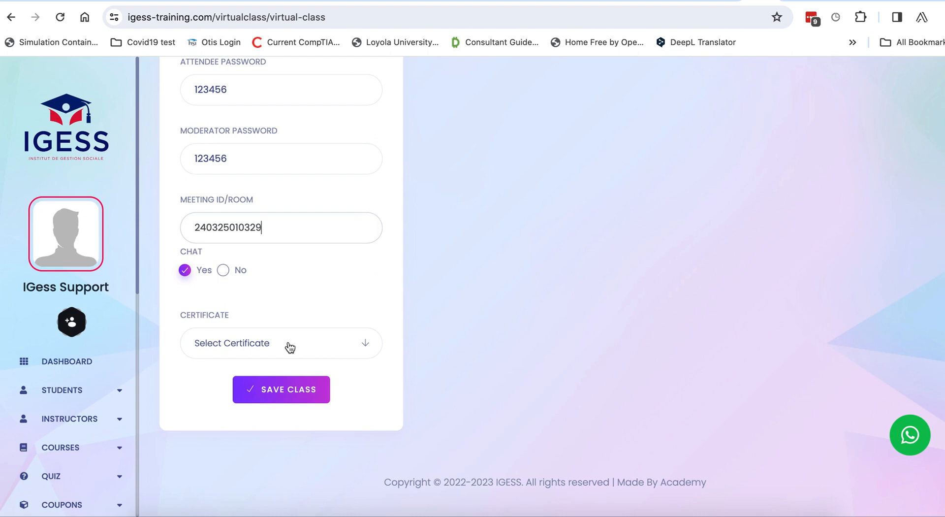
left_click(291, 390)
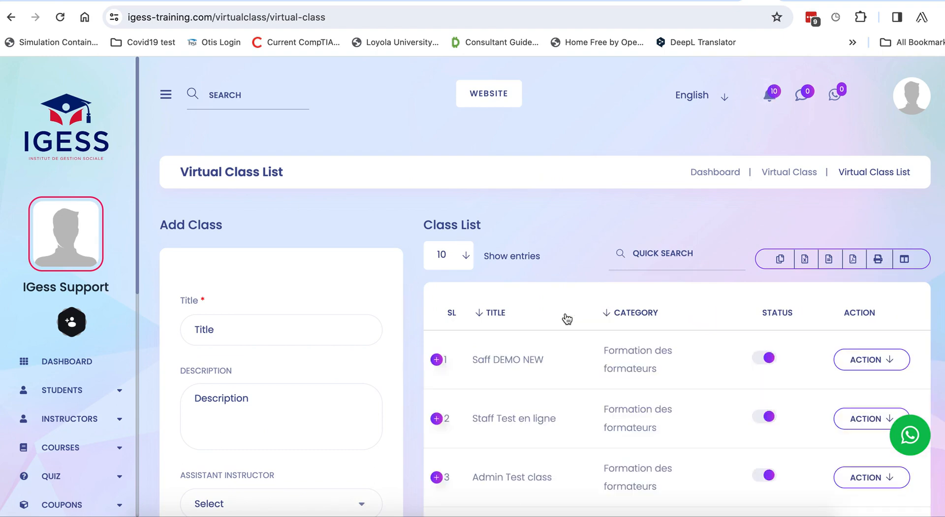
Open the details page of Saff DEMO NEW from its row's ACTION menu in the Class List
scroll(547, 333, "down", 2)
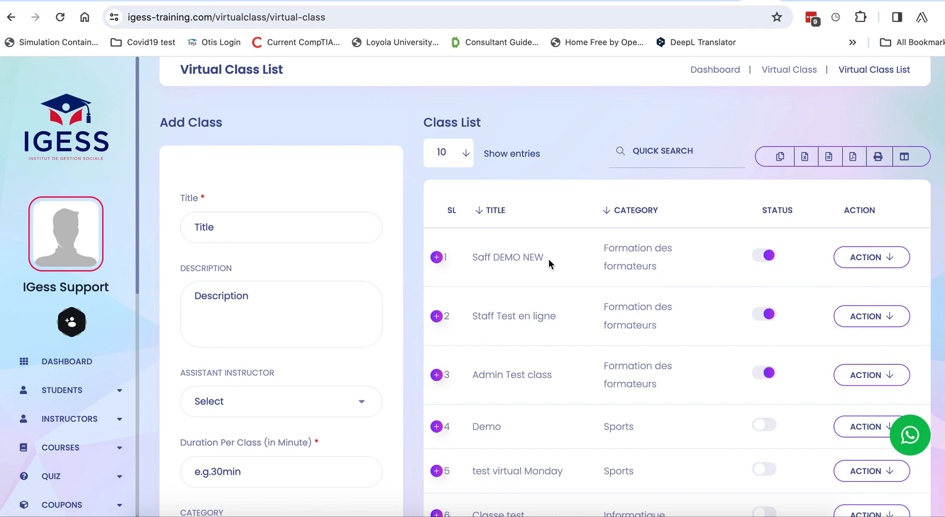
left_click(886, 257)
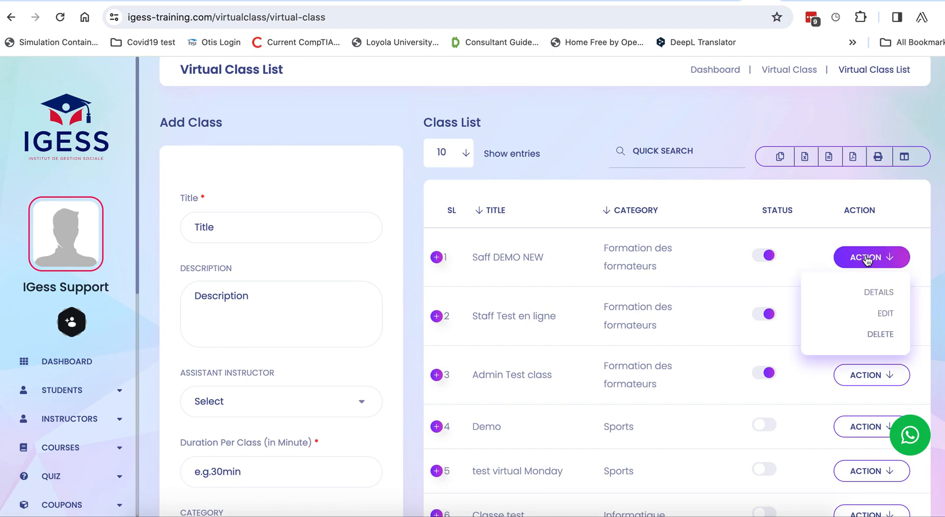
left_click(887, 292)
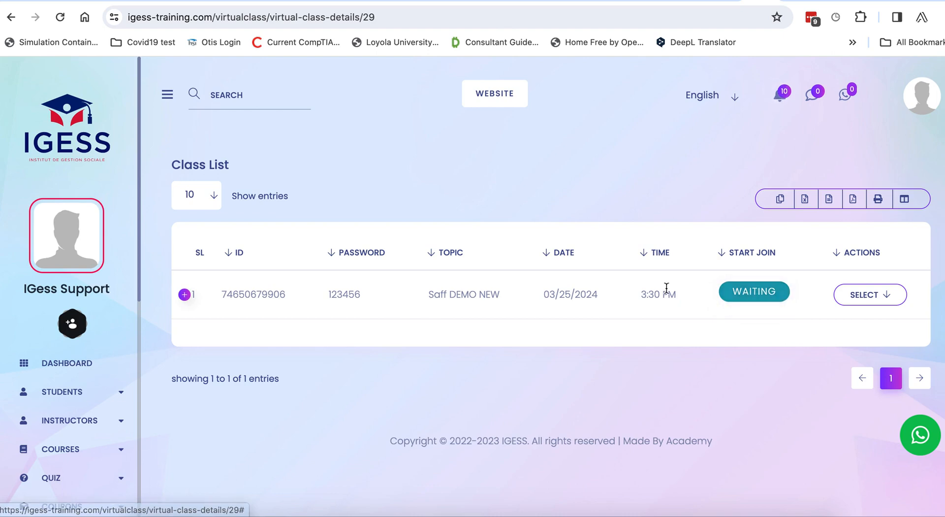
Expand the meeting row to check its duration, then collapse it again
left_click(878, 292)
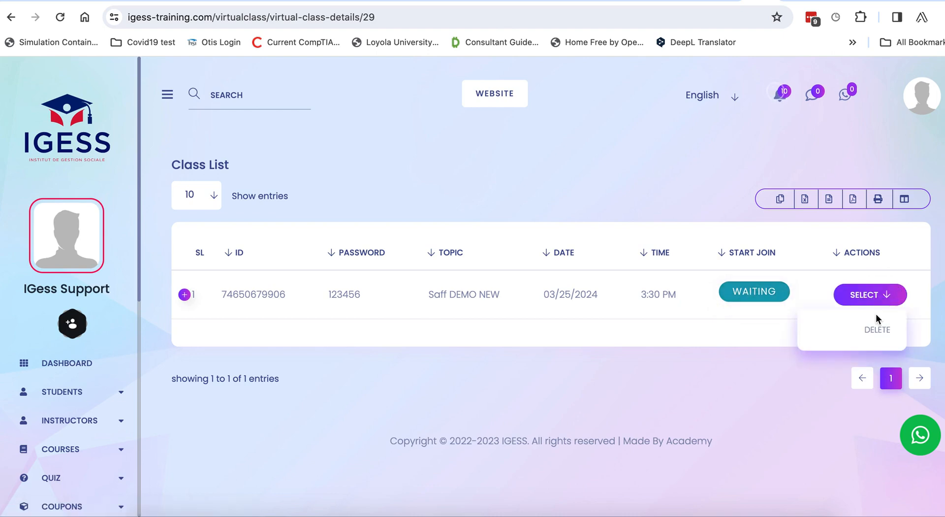
left_click(183, 296)
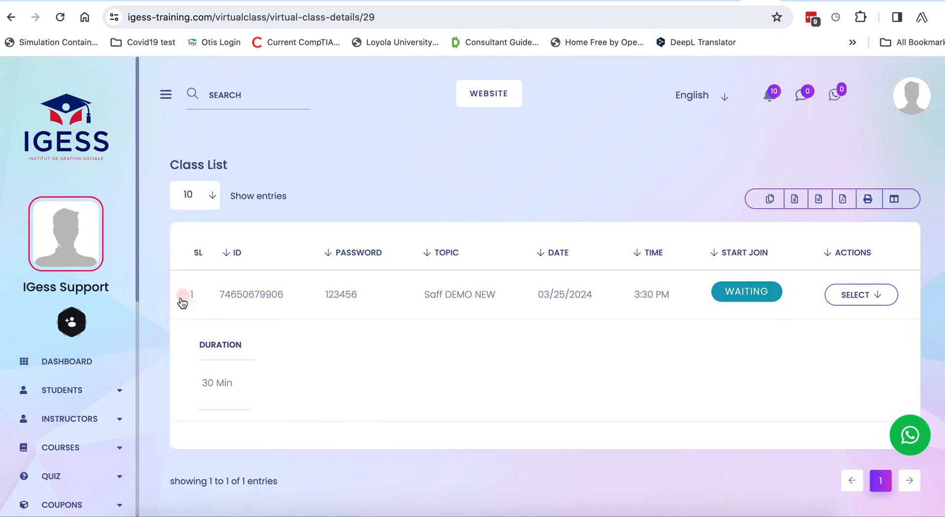
left_click(183, 296)
Go back to the Virtual Class List via VIRTUAL CLASS in the sidebar
scroll(78, 415, "down", 5)
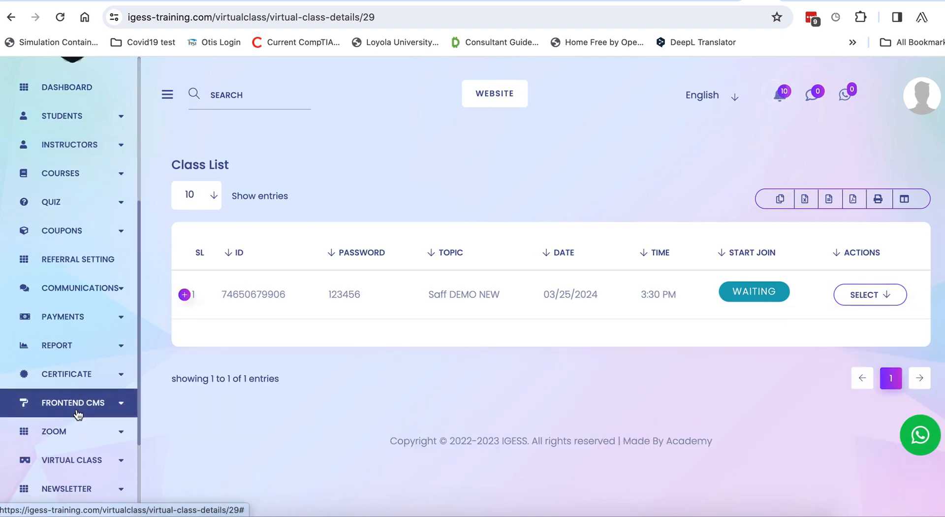
scroll(77, 415, "down", 2)
left_click(30, 365)
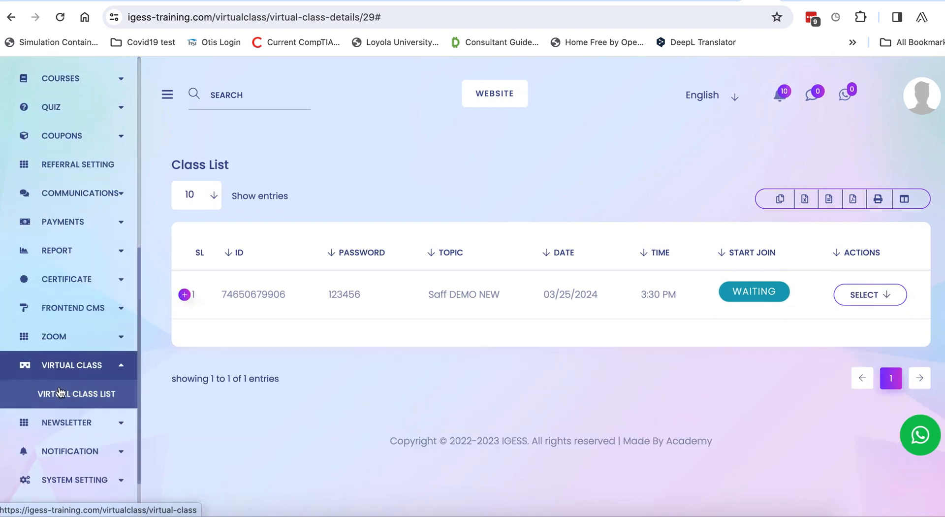
left_click(59, 392)
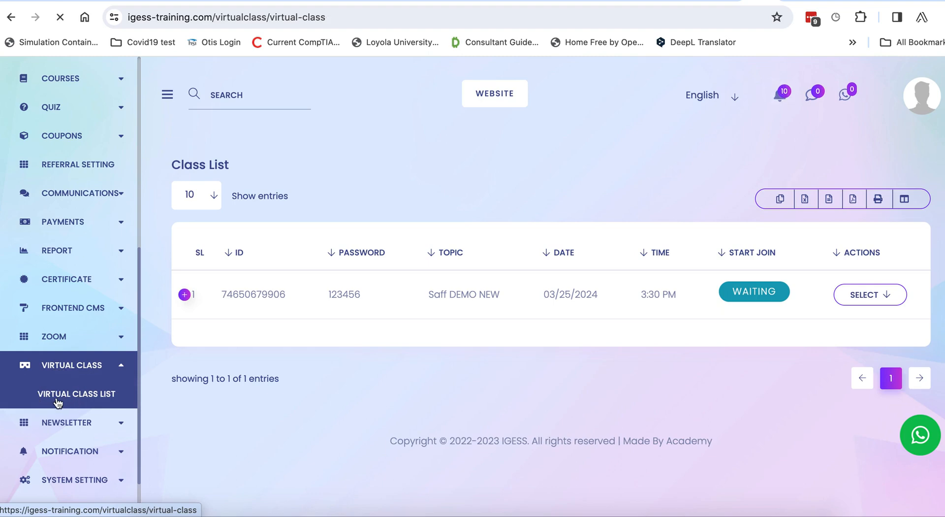